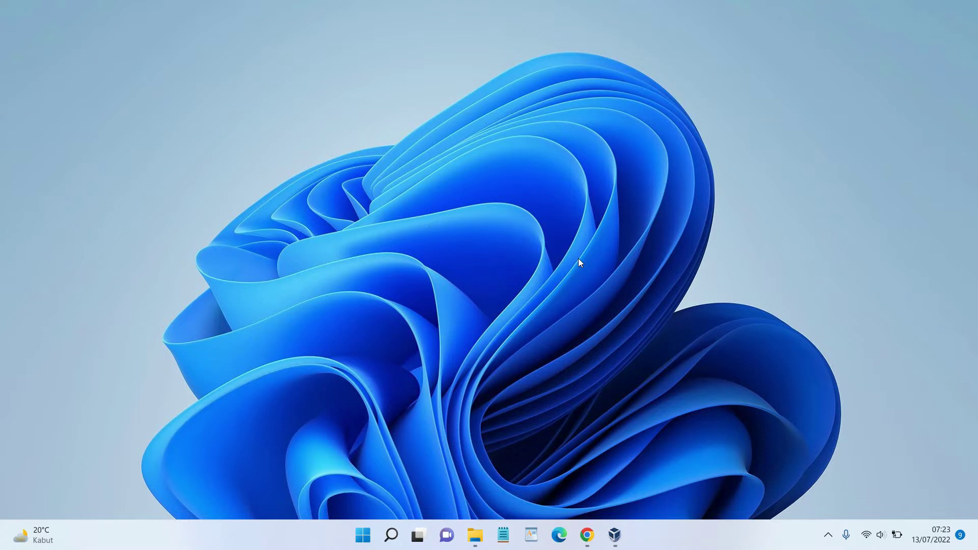
Briefly check VirtualBox Manager, minimize it, and restore Chrome showing the WareData Big Sur article
click(614, 534)
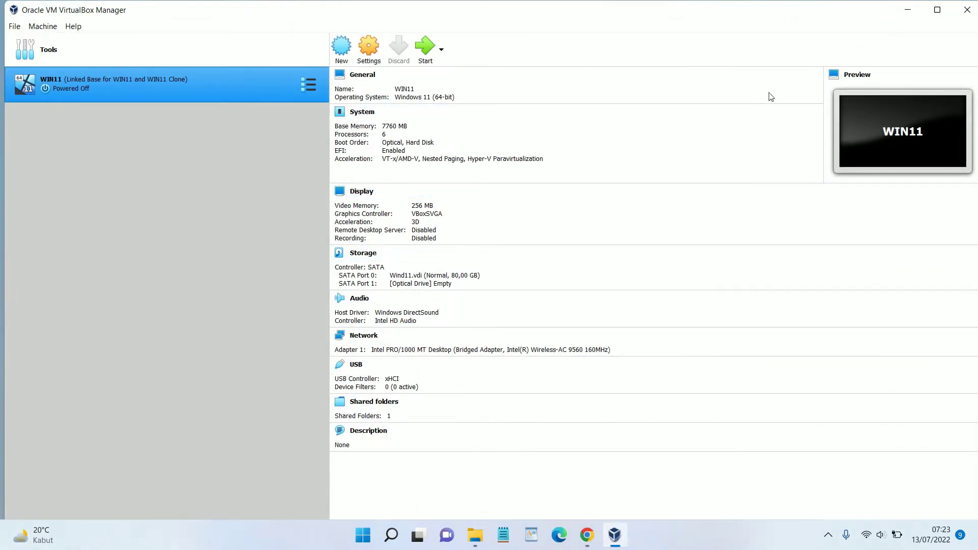
click(903, 10)
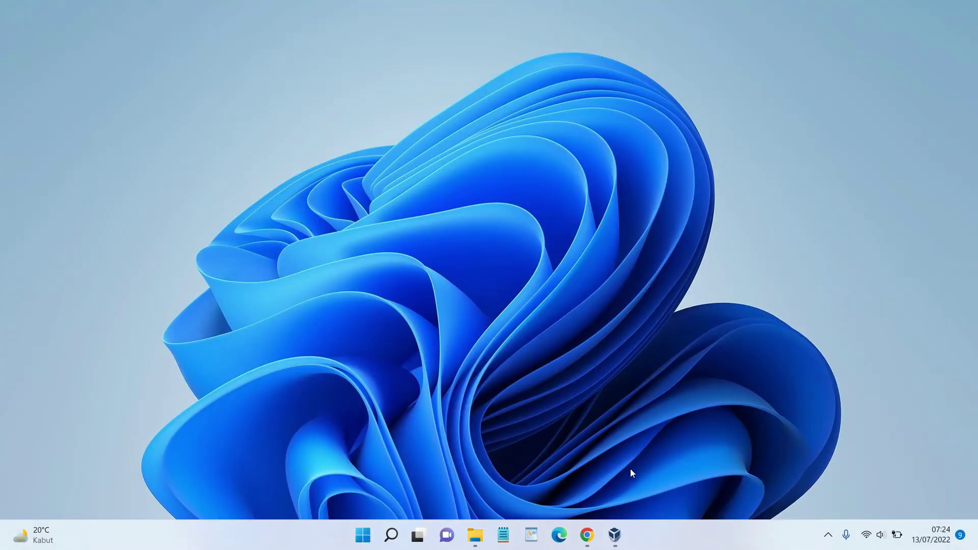
click(587, 534)
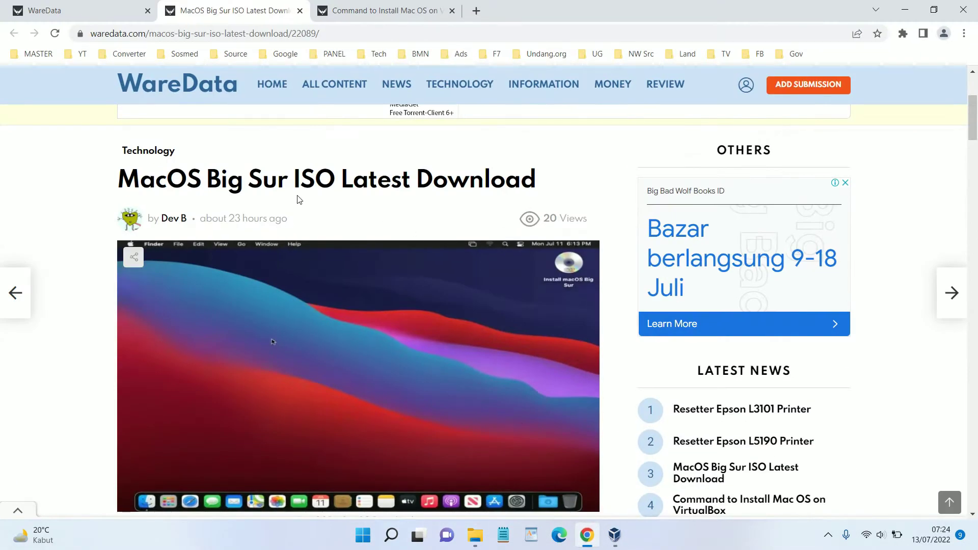
Review the article title, URL and Big Sur ISO download link, then switch to Downloads > Compressed
drag(109, 176, 538, 191)
click(362, 32)
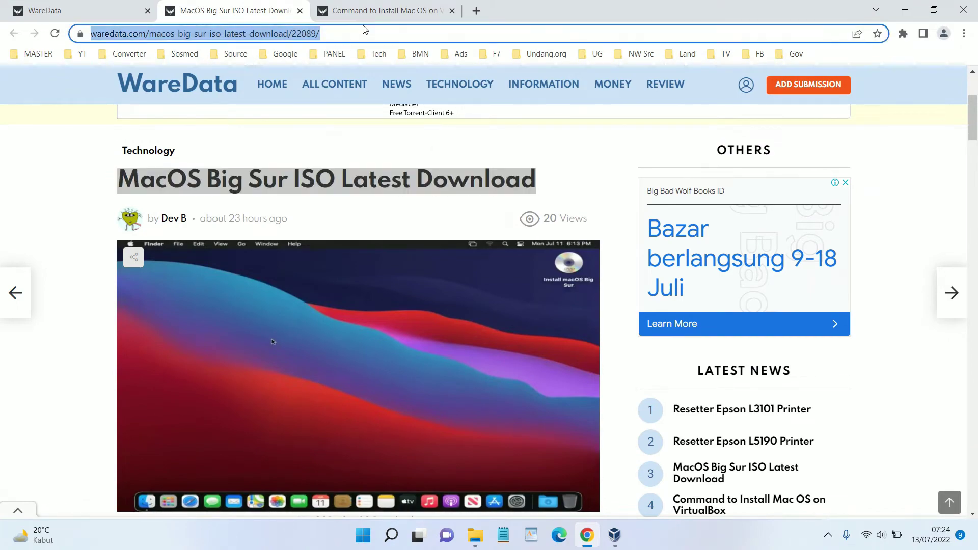
scroll(374, 220, down, 5)
scroll(374, 220, down, 9)
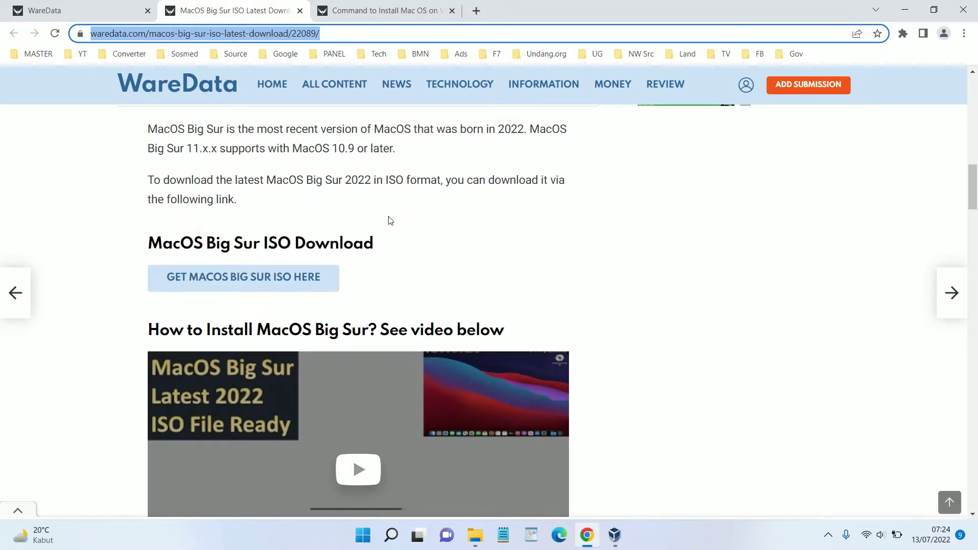
scroll(365, 256, down, 1)
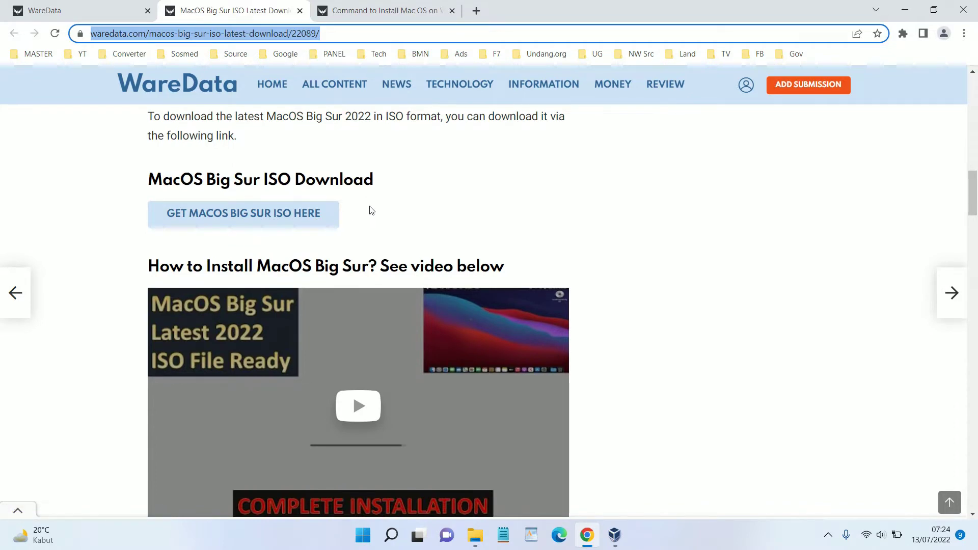
click(469, 544)
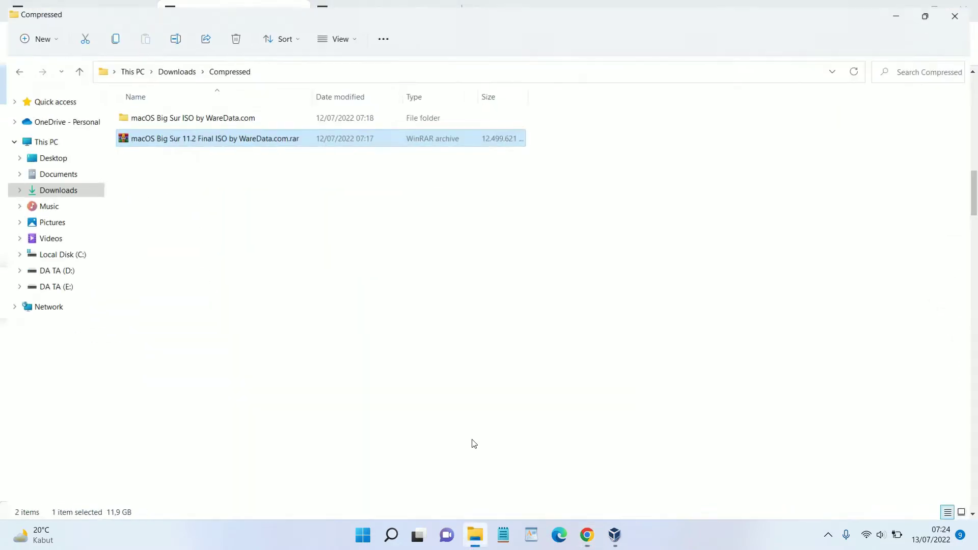
Inspect the Big Sur archive, open its WareData.com folder and select the macOS Big Sur 11.1.0 ISO
right_click(265, 137)
mouse_move(406, 298)
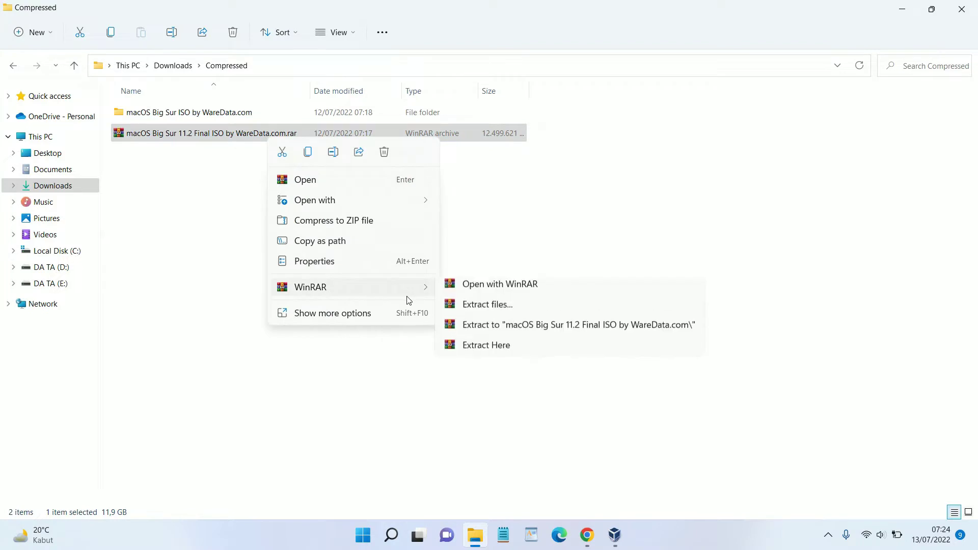
double_click(228, 119)
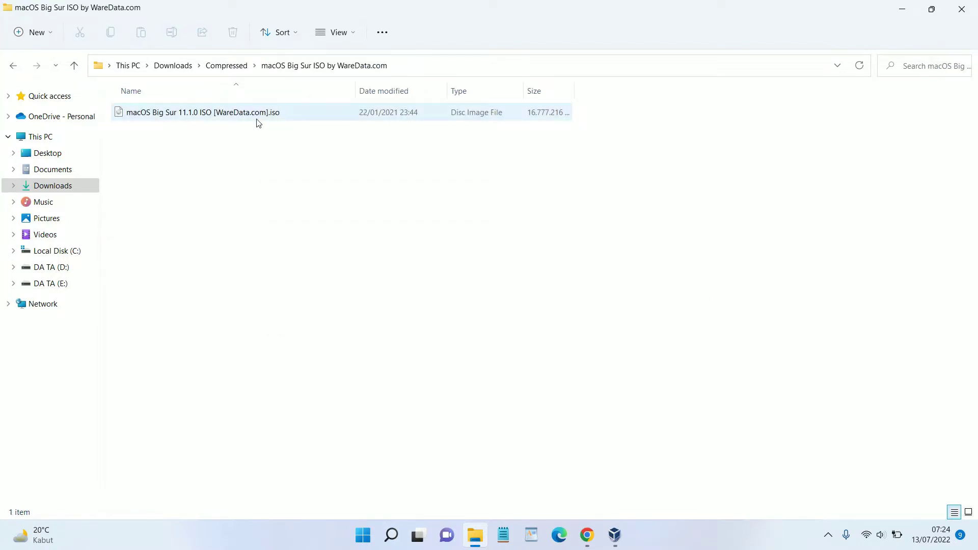
click(273, 116)
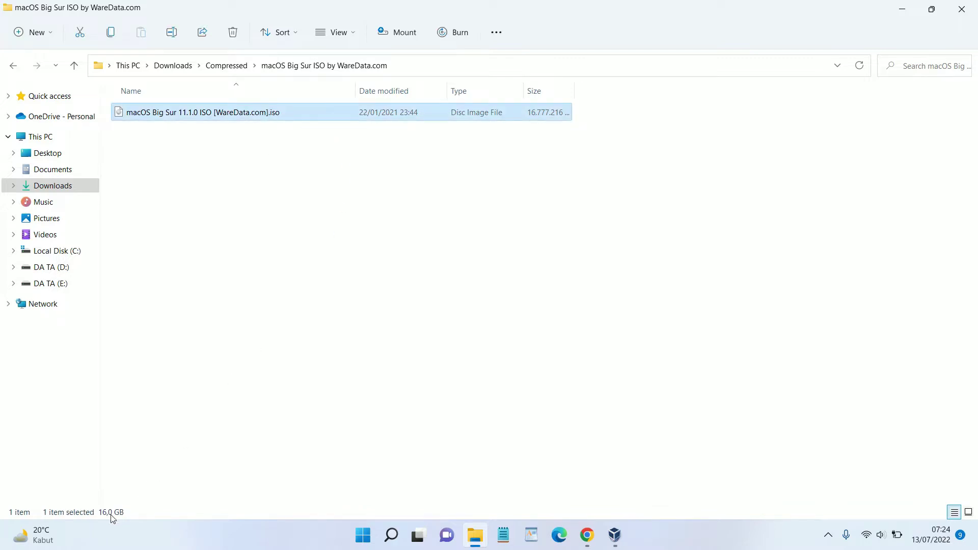
click(902, 9)
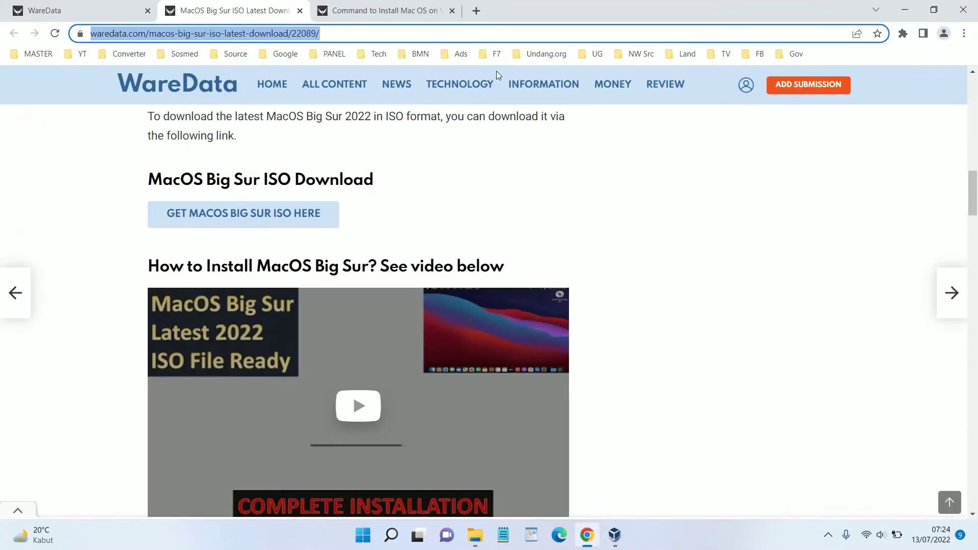
In the Command to Install Mac OS article, select the VirtualBox 5.x.x and 4.x.x code blocks
click(408, 11)
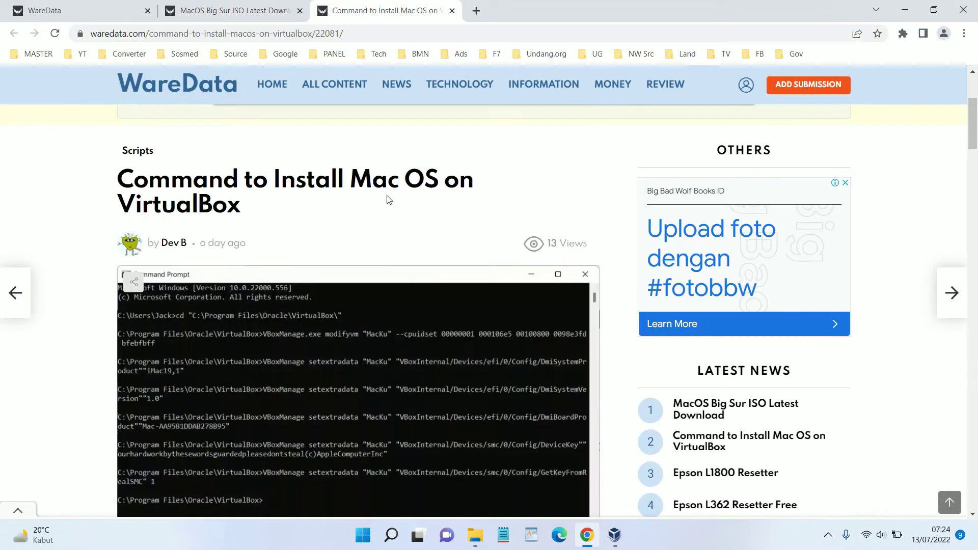
scroll(388, 199, down, 5)
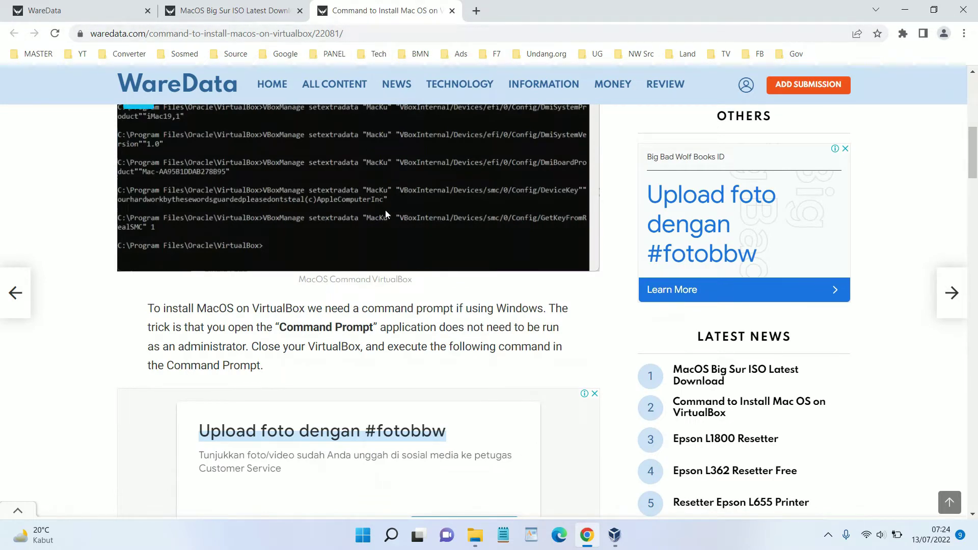
scroll(386, 214, down, 9)
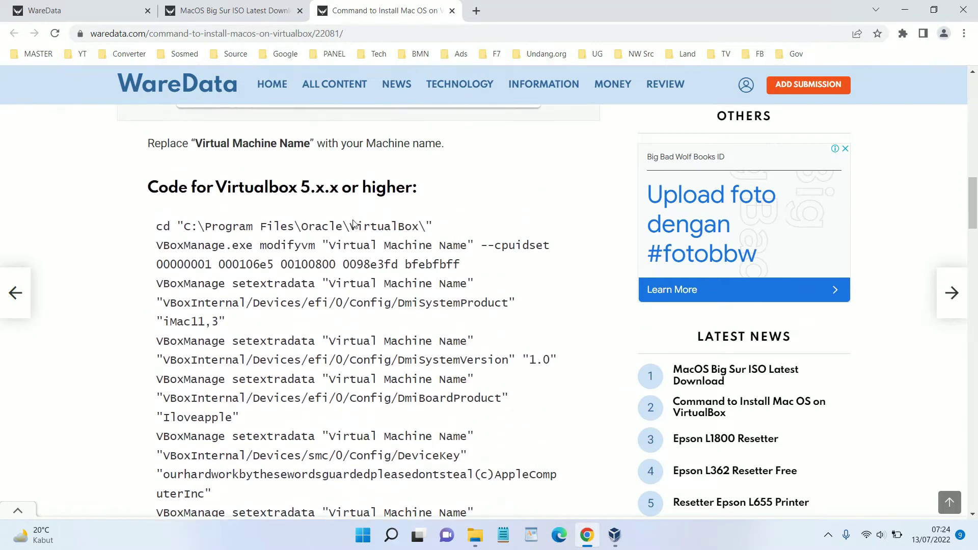
scroll(358, 188, down, 1)
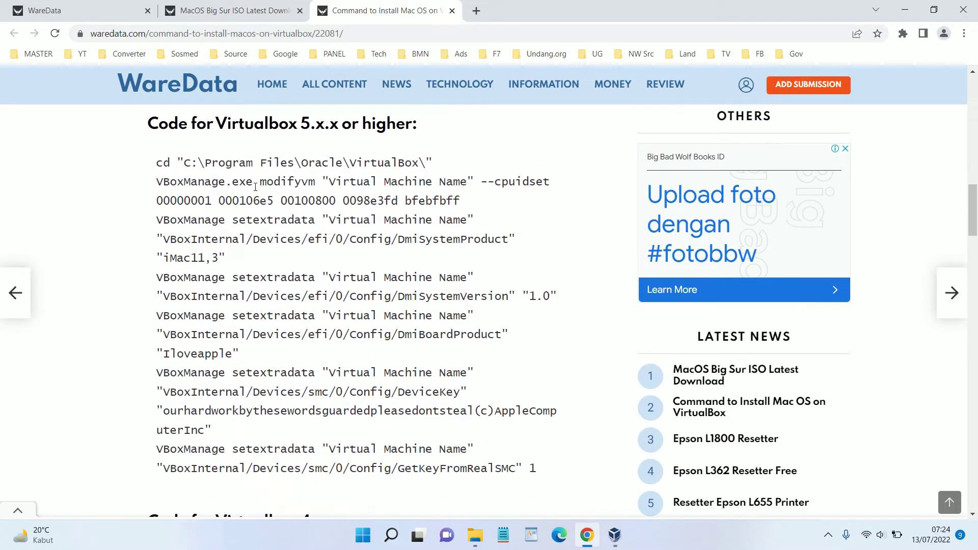
drag(156, 162, 540, 455)
scroll(494, 375, down, 7)
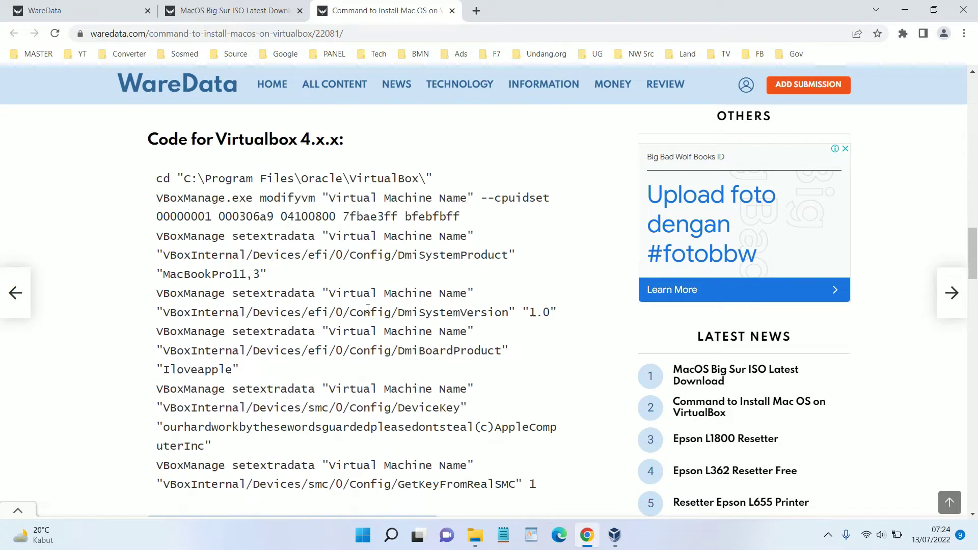
drag(153, 183, 541, 485)
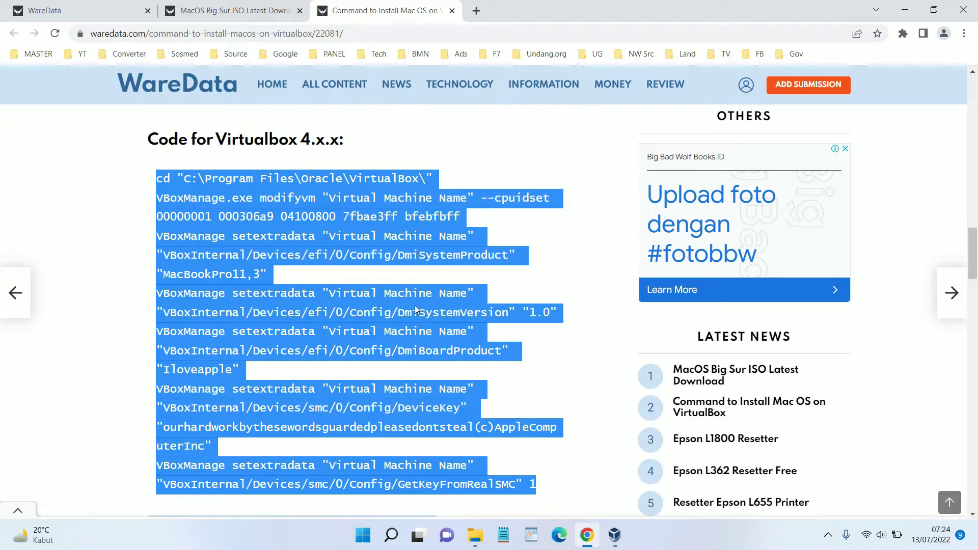
scroll(417, 305, up, 10)
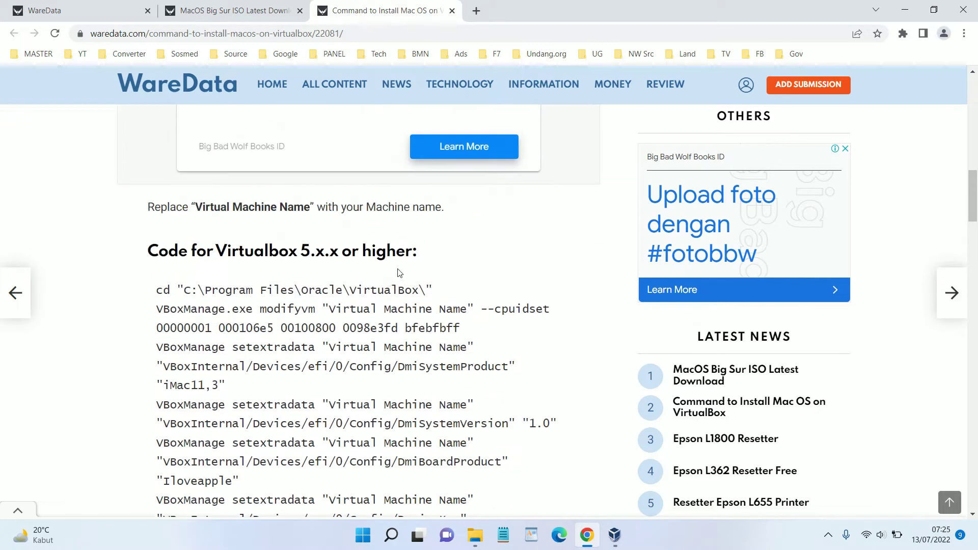
scroll(386, 267, down, 1)
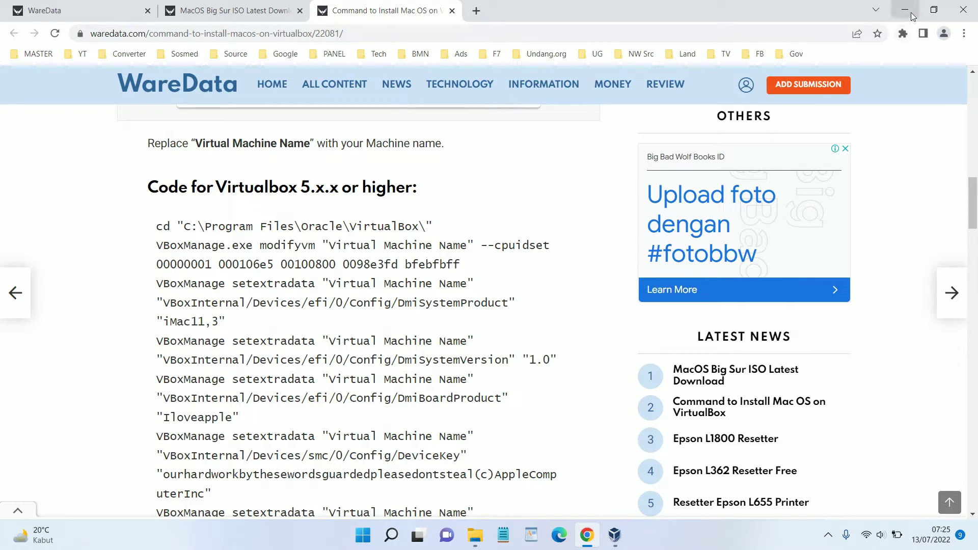
Flip between the two WareData articles, then bring VirtualBox Manager to the front
click(231, 7)
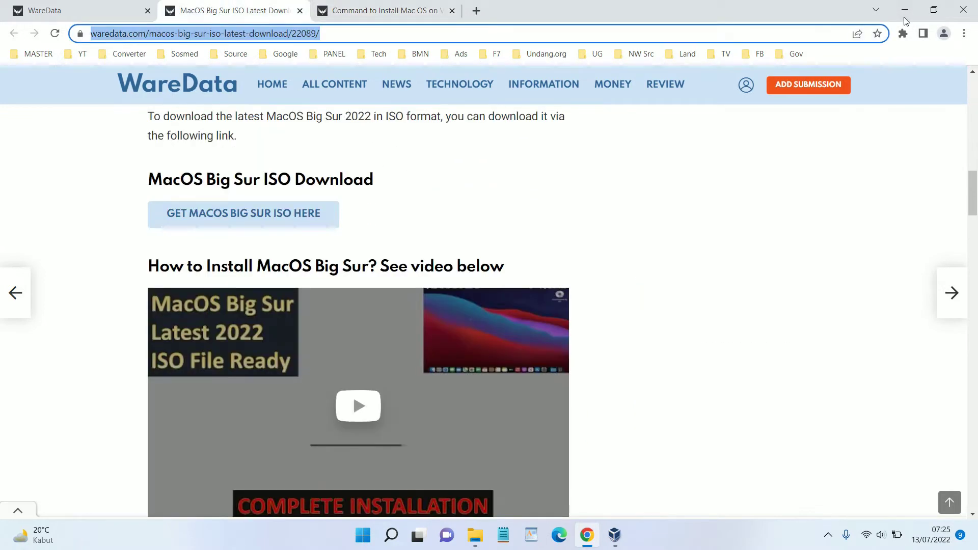
click(915, 12)
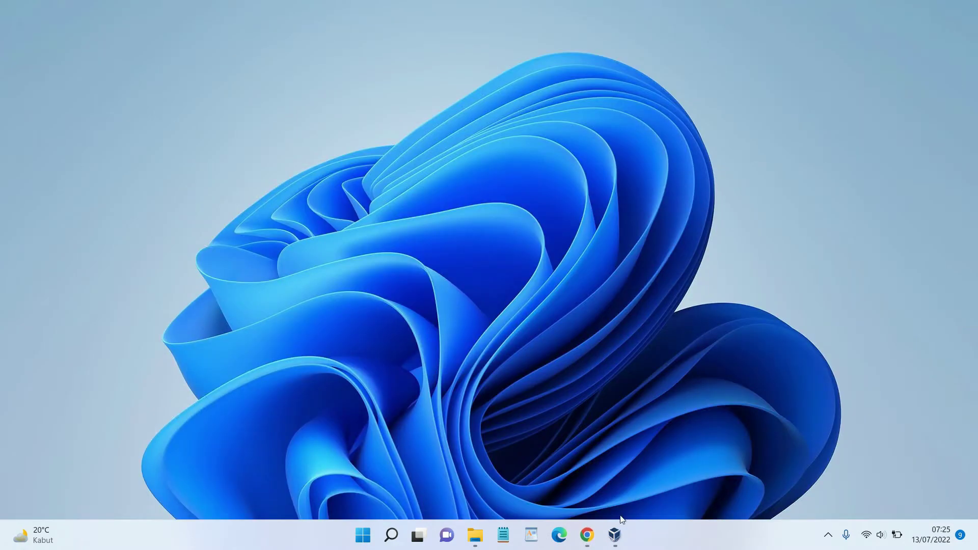
click(587, 534)
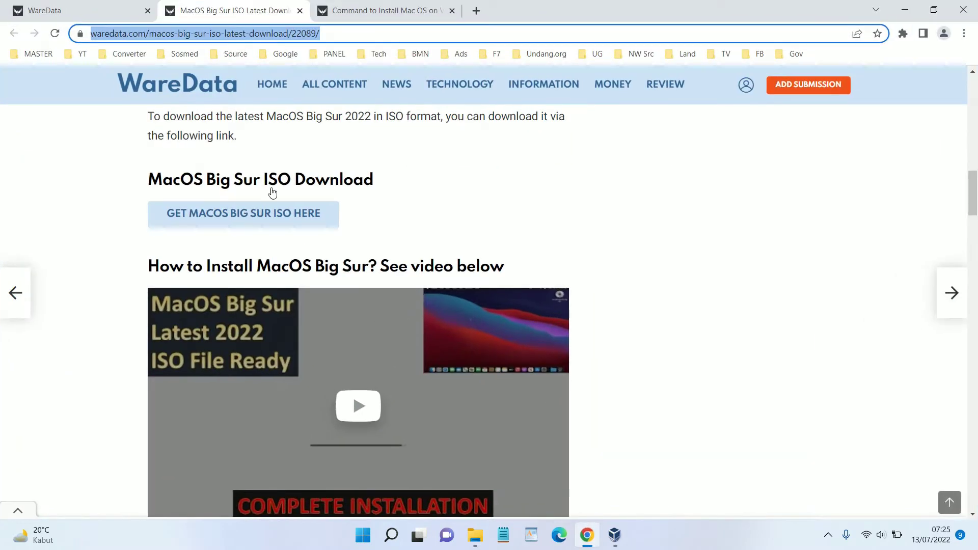
click(353, 4)
scroll(615, 479, down, 3)
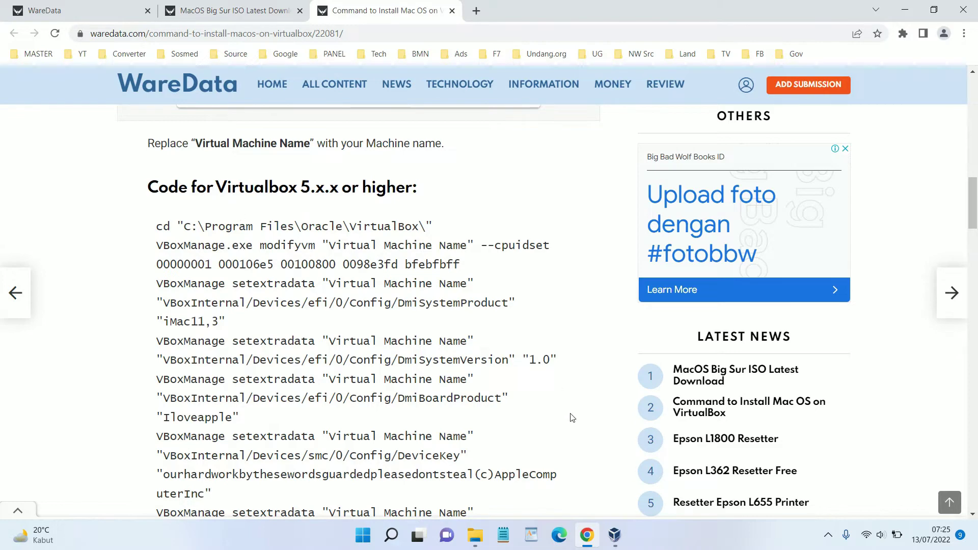
click(615, 534)
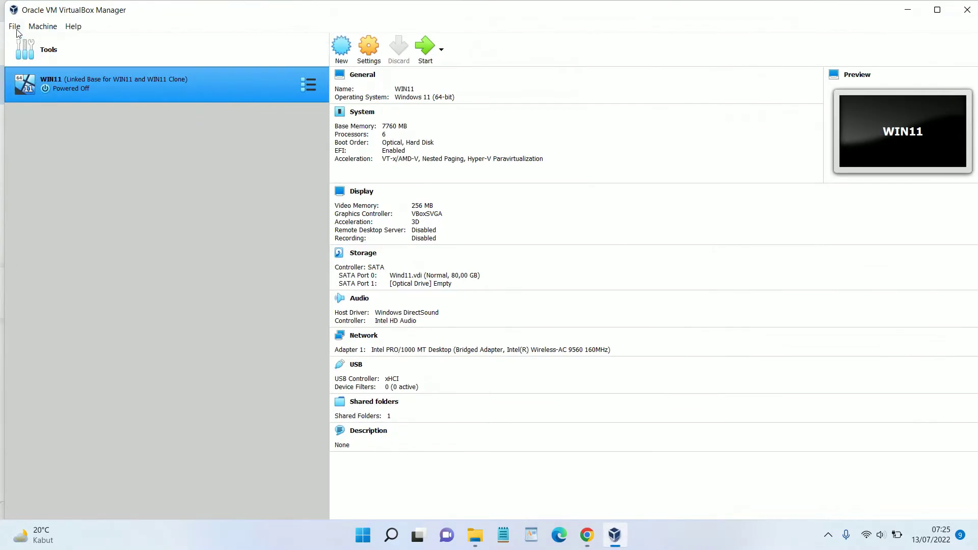
click(73, 25)
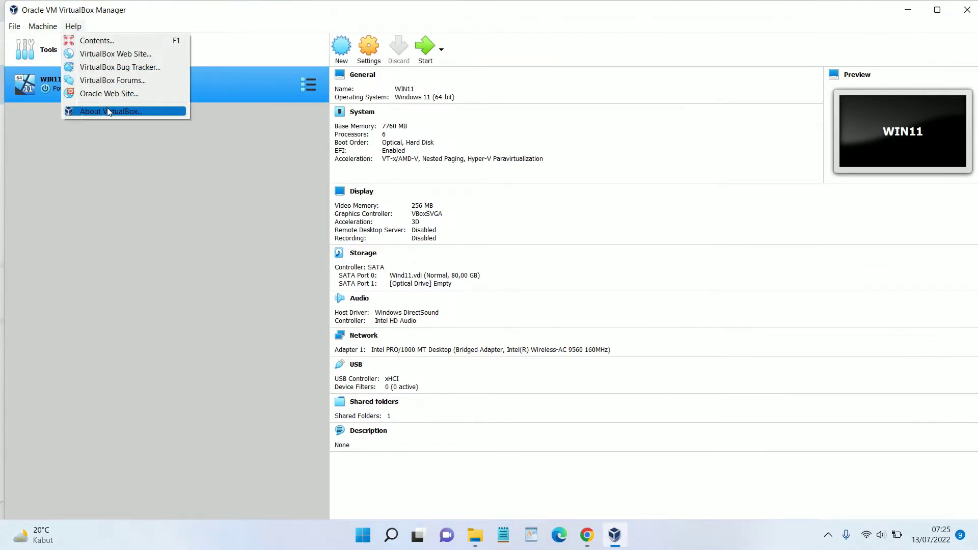
click(77, 109)
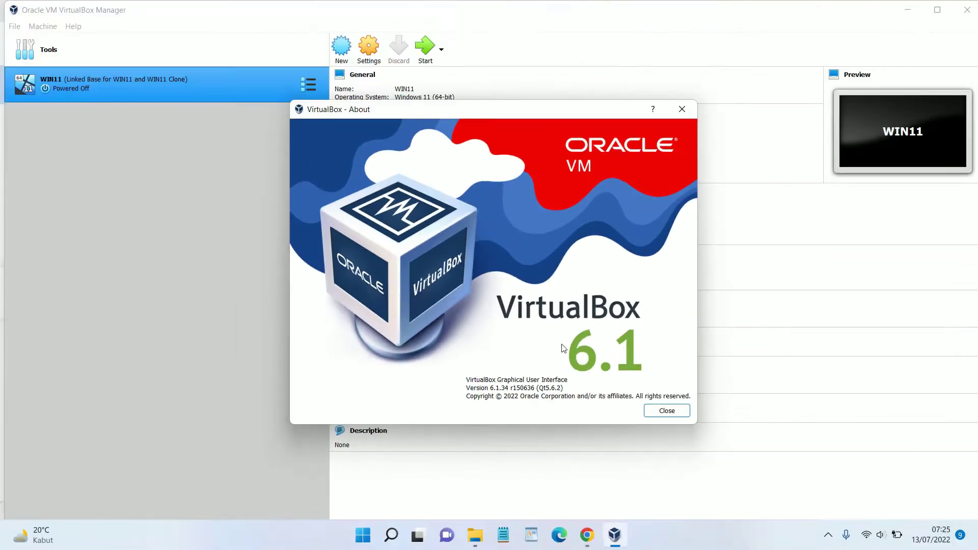
click(682, 109)
click(587, 535)
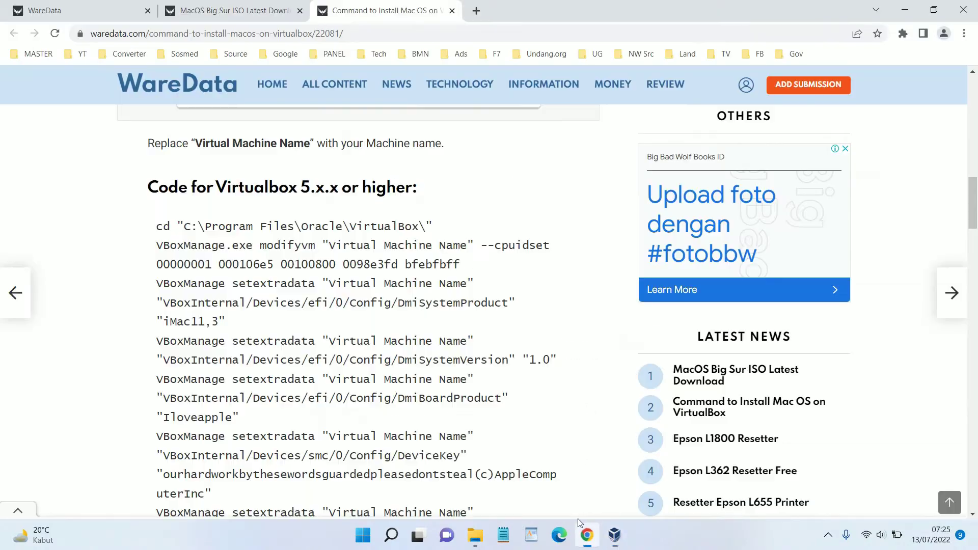
drag(154, 224, 207, 263)
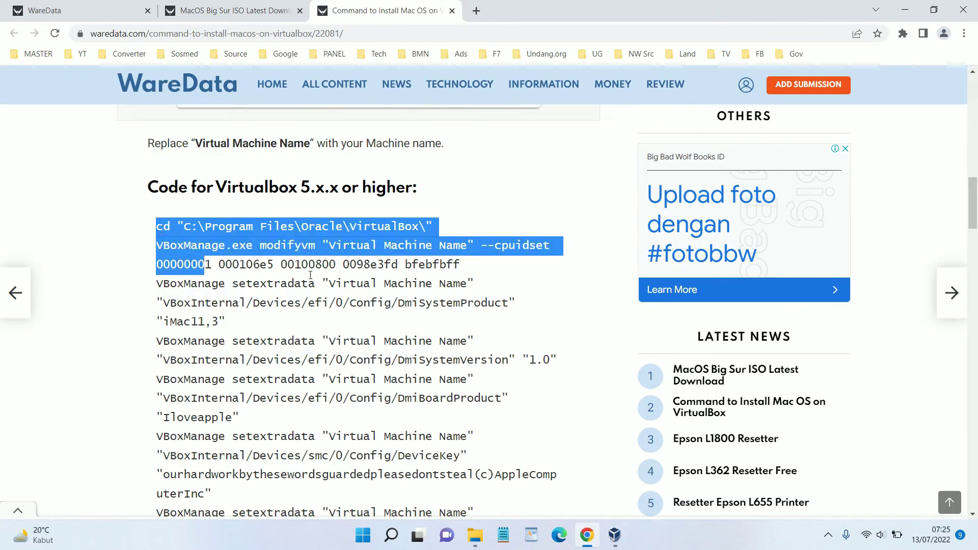
scroll(448, 340, down, 3)
drag(541, 424, 545, 416)
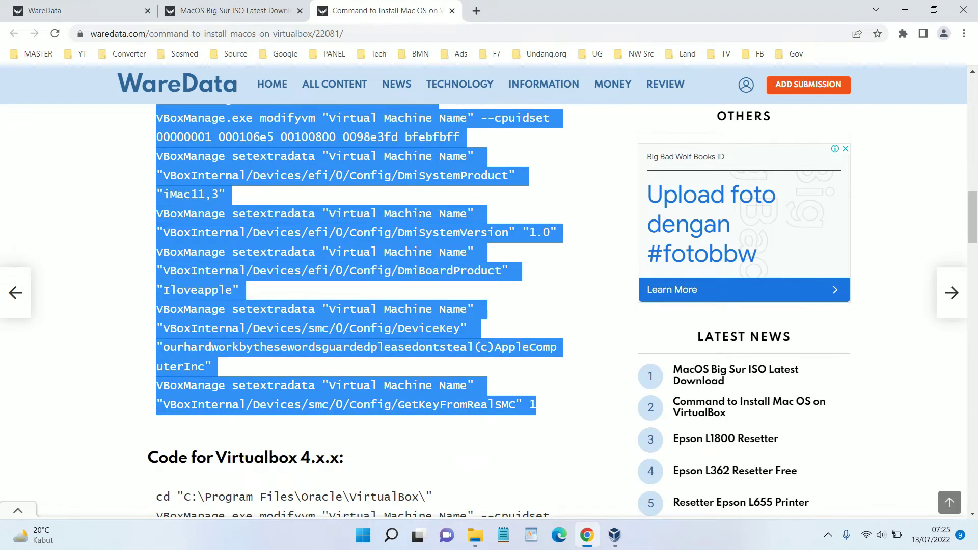
click(905, 9)
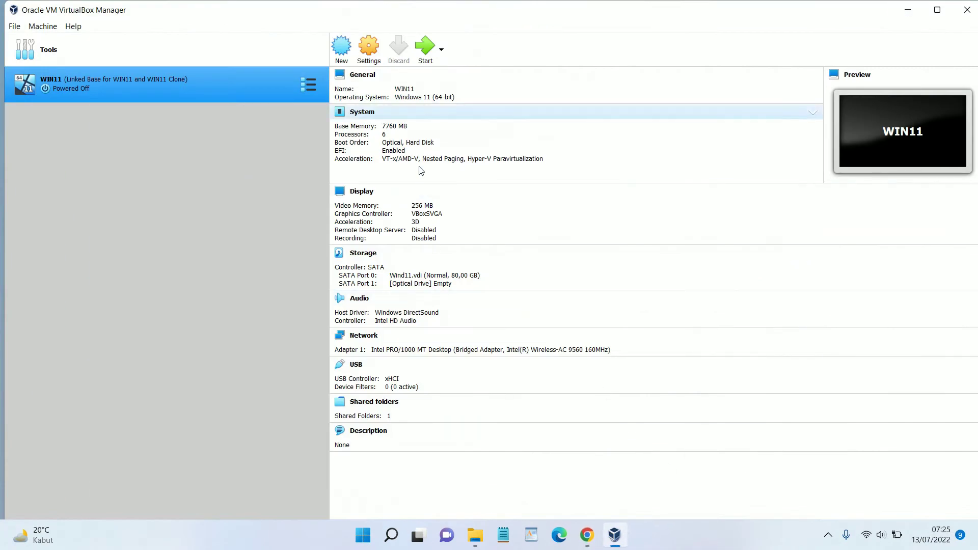
Start a new machine named TheMac, raise its memory to 7811 MB, and choose a new virtual disk
click(342, 47)
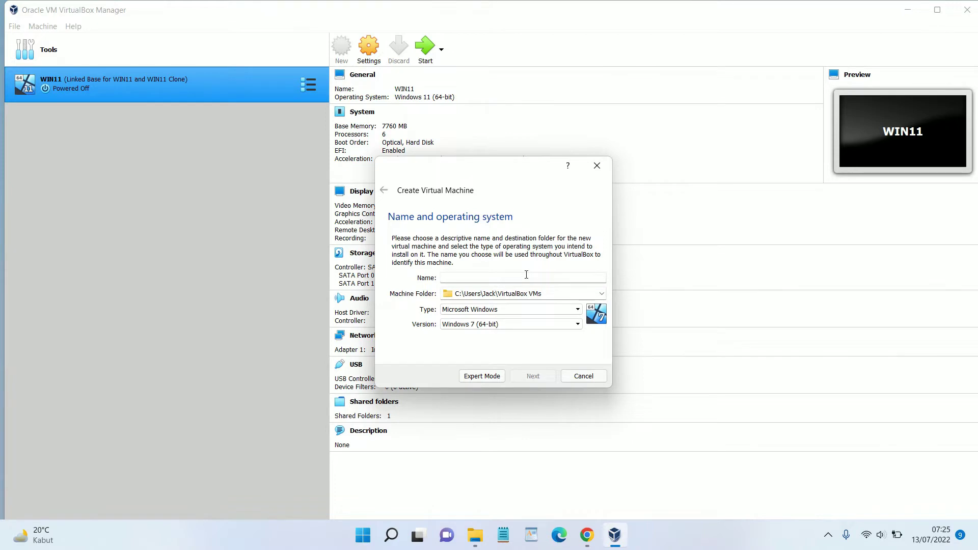
text(TheMac)
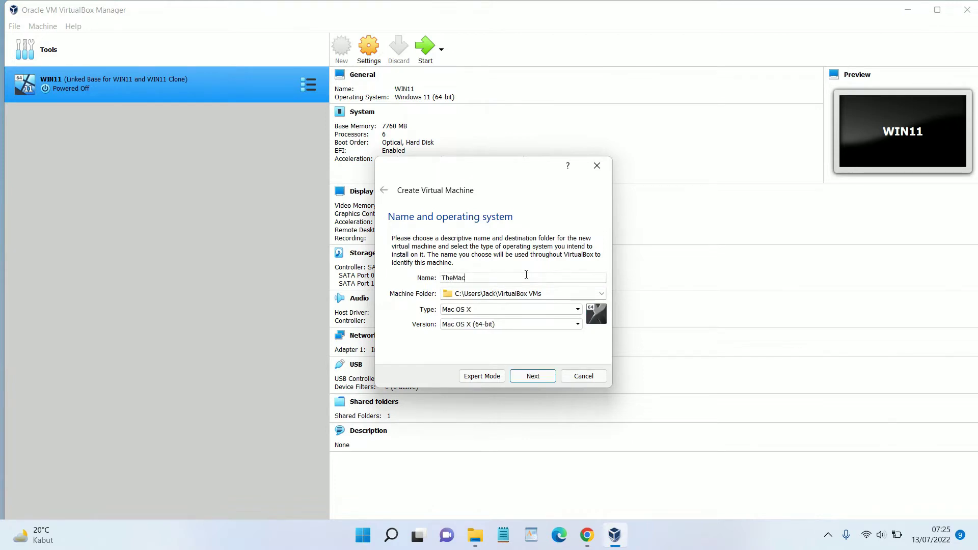
double_click(453, 277)
click(539, 378)
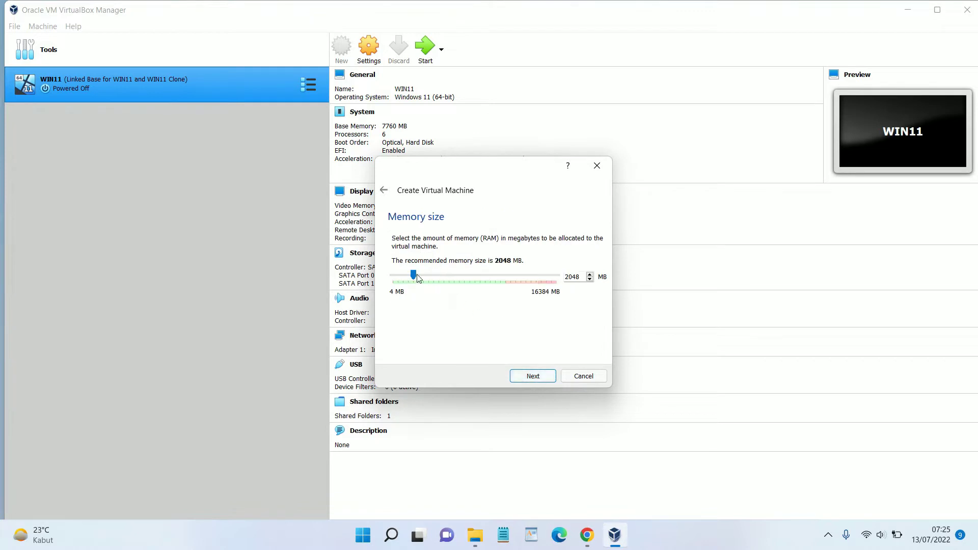
drag(412, 275, 470, 299)
click(548, 376)
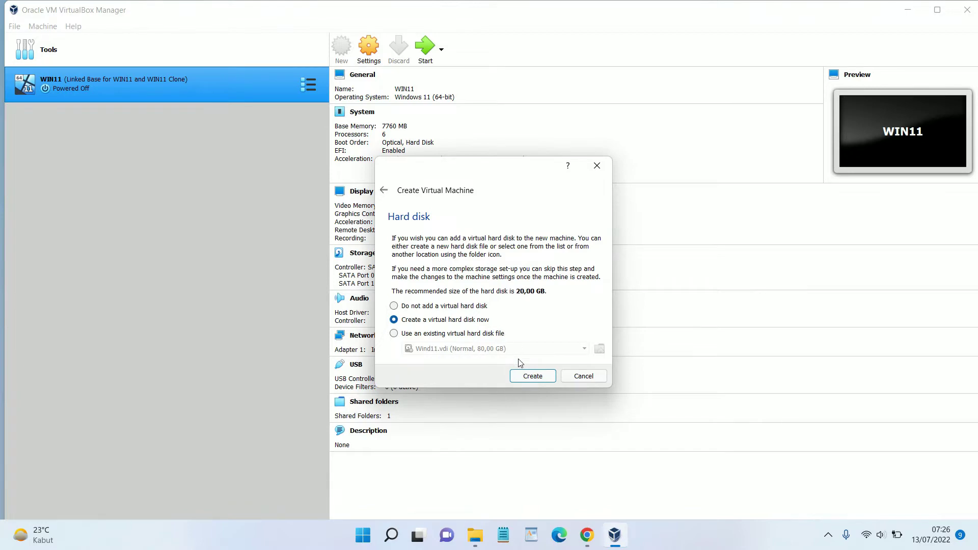
click(524, 377)
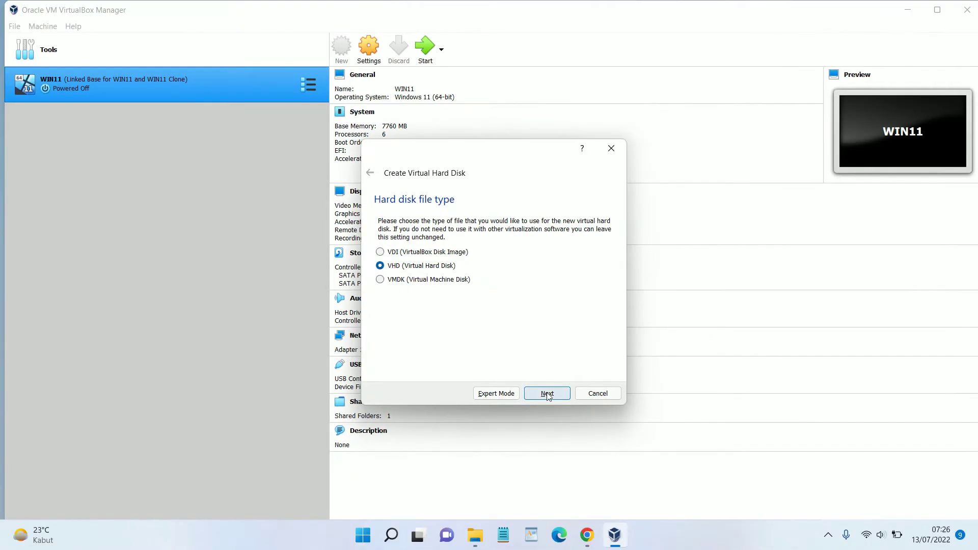
Create TheMac with a VHD disk, dynamically allocated, sized 104,18 GB
click(547, 395)
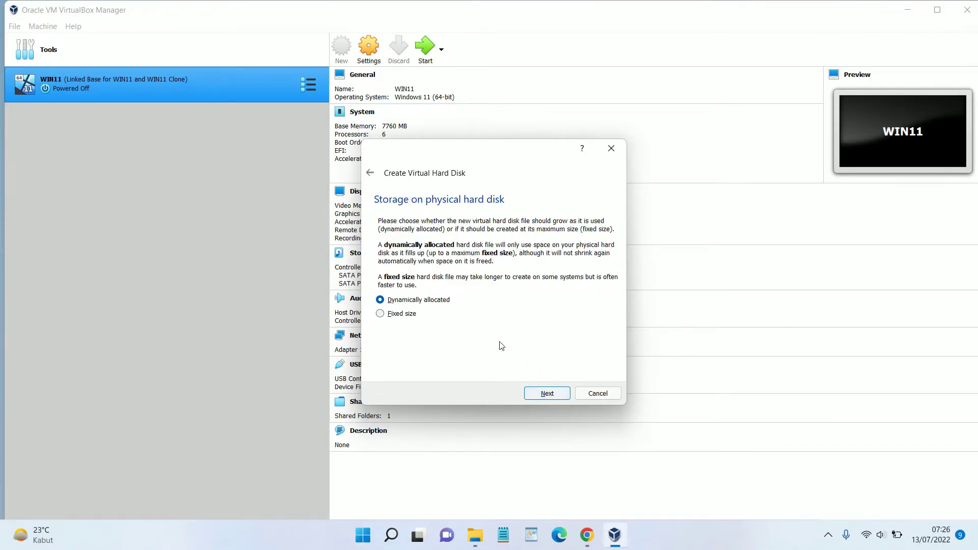
click(547, 395)
drag(494, 283, 516, 304)
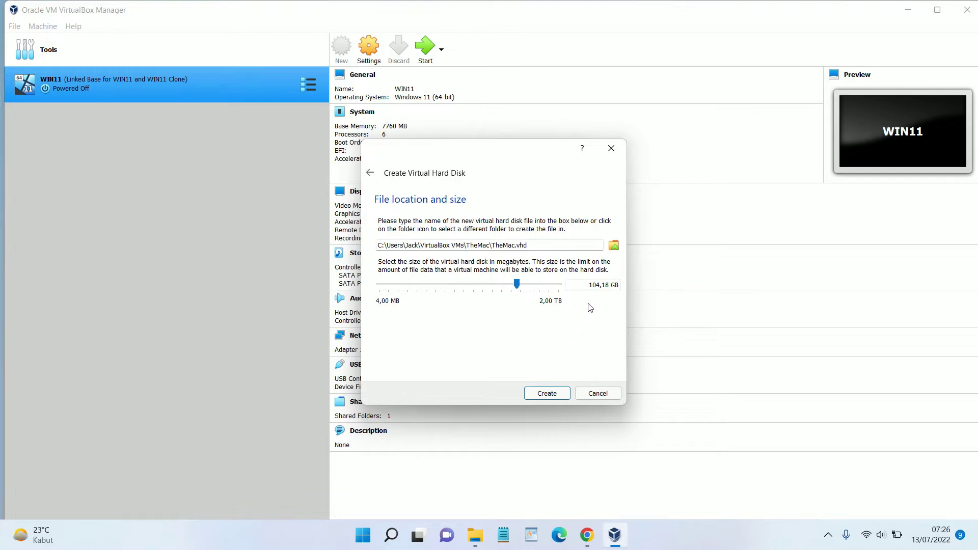
click(547, 393)
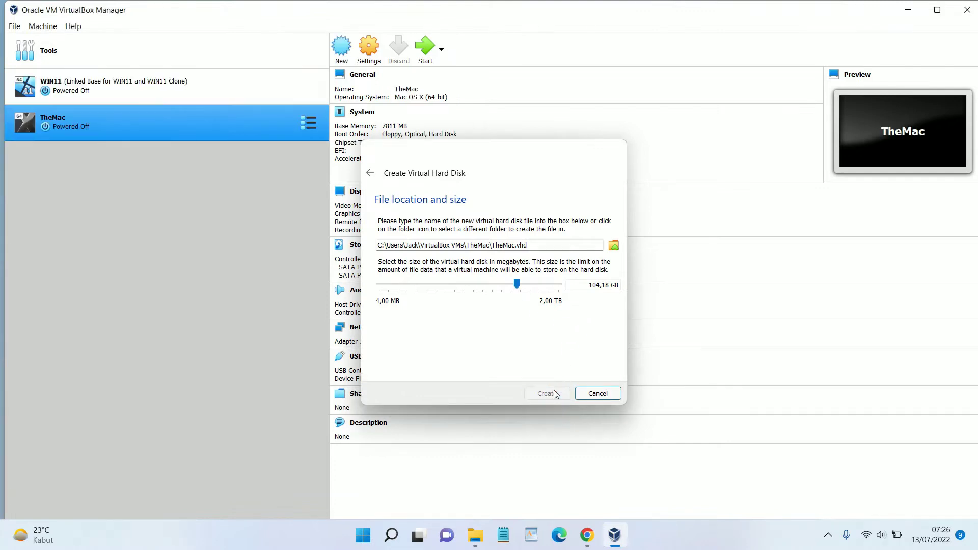
In TheMac's General > Advanced settings, set Shared Clipboard and Drag'n'Drop to Bidirectional
click(369, 50)
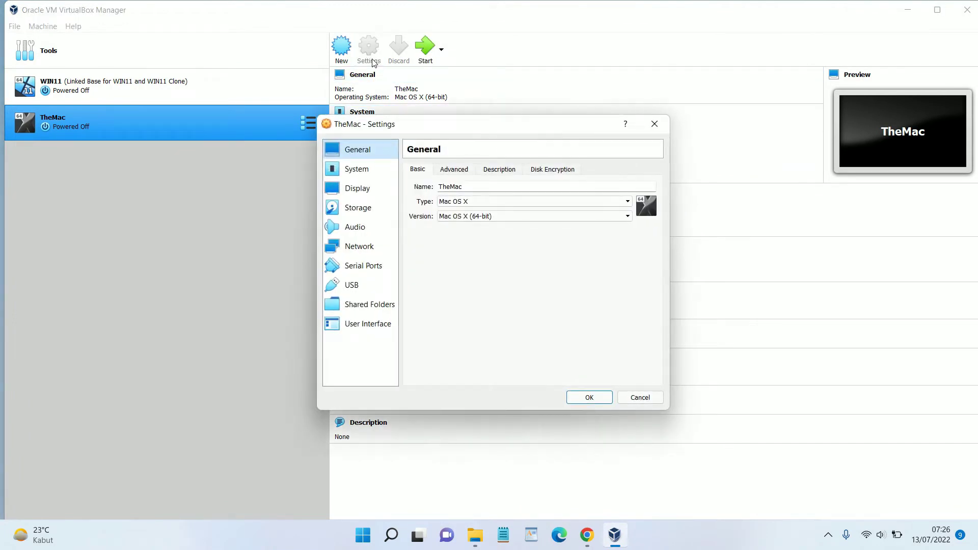
click(455, 170)
click(488, 202)
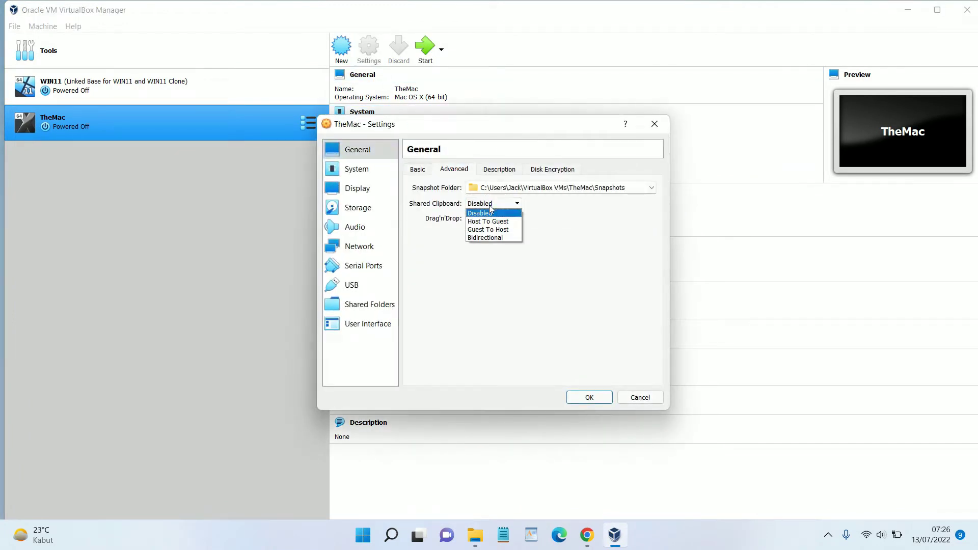
click(491, 236)
click(488, 219)
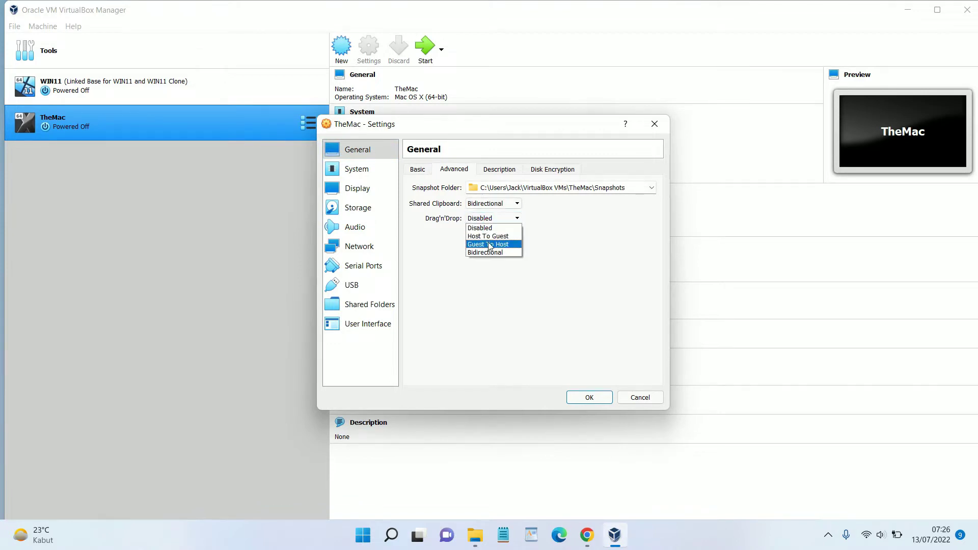
click(491, 253)
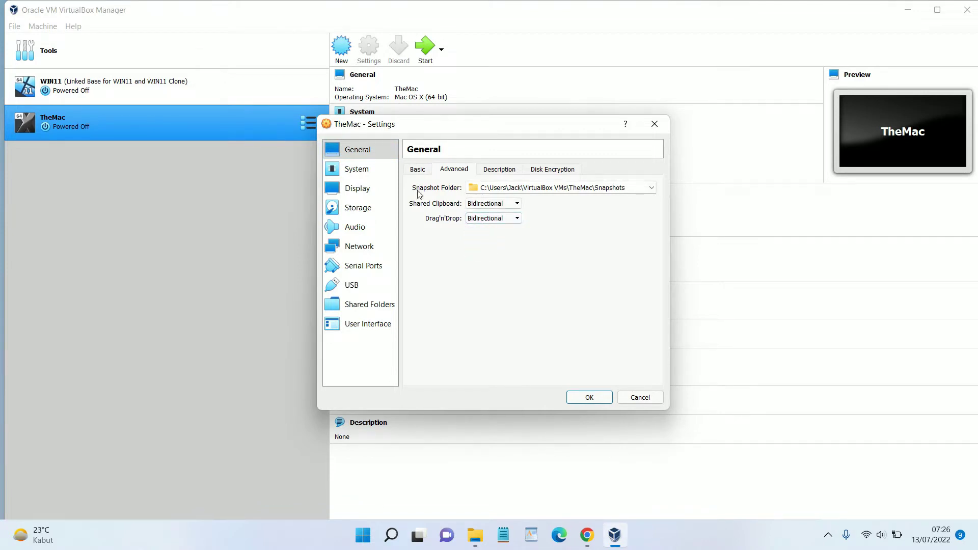
click(368, 170)
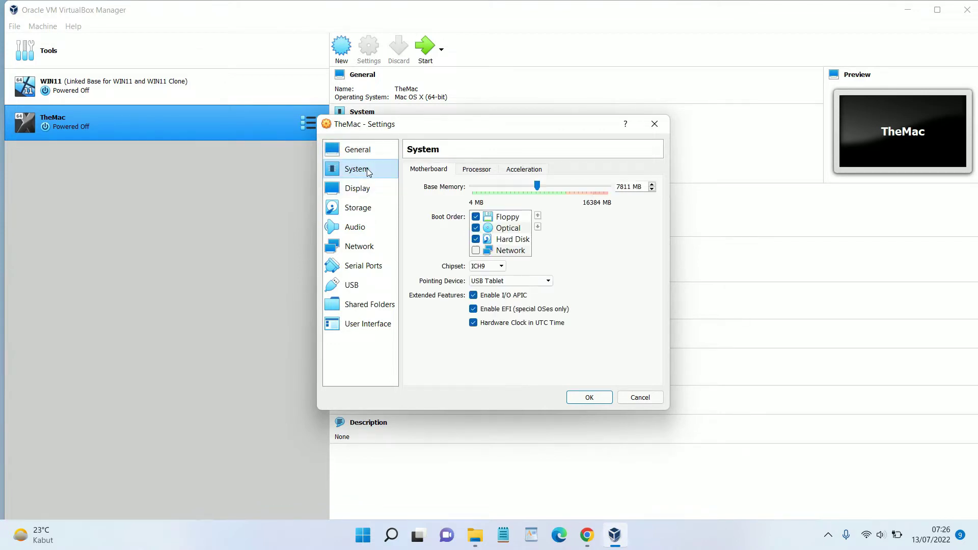
Uncheck Floppy in the boot order, choose the PIIX3 chipset, and set 6 processors
click(477, 217)
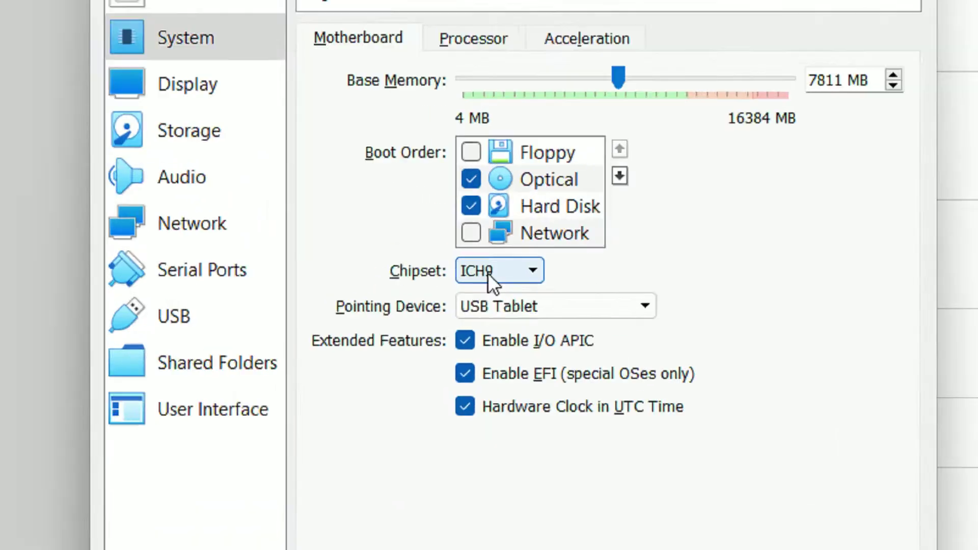
click(489, 273)
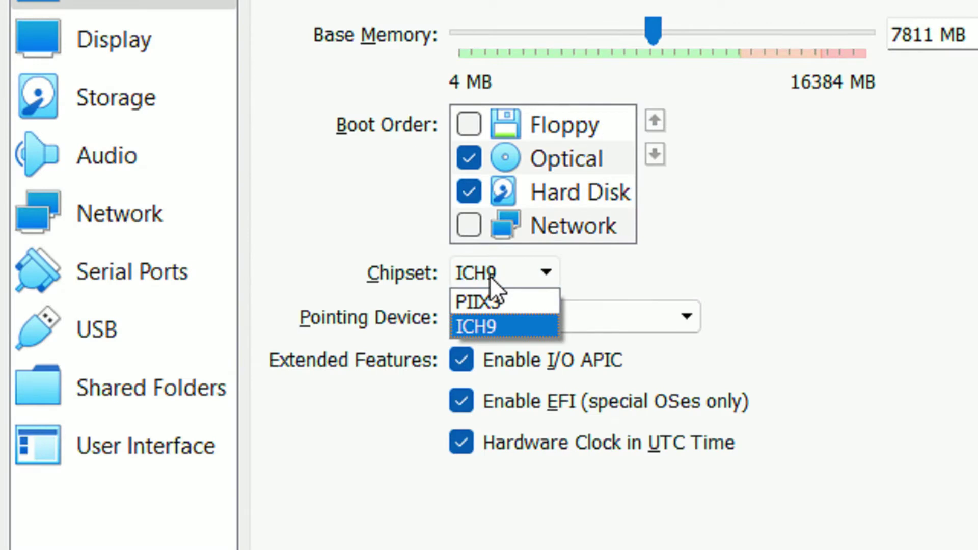
click(496, 308)
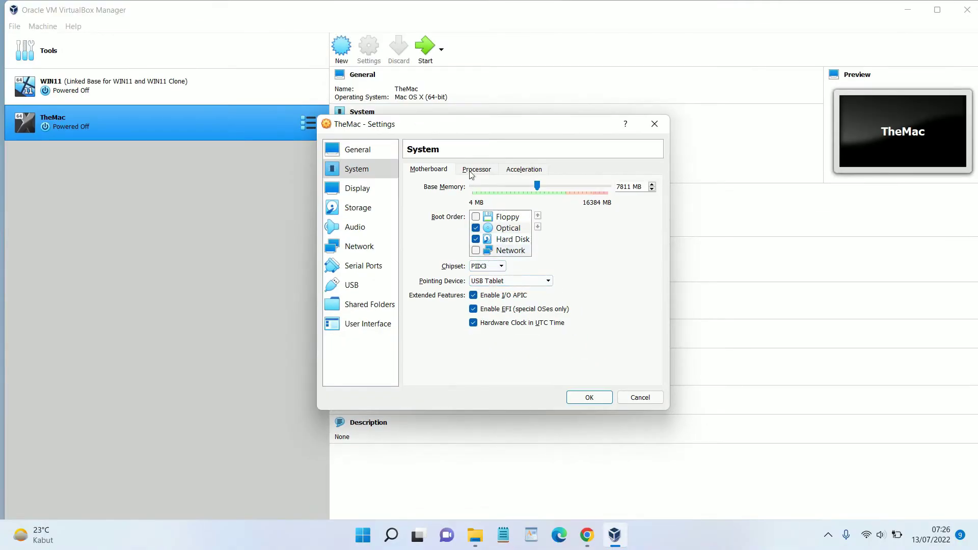
click(475, 170)
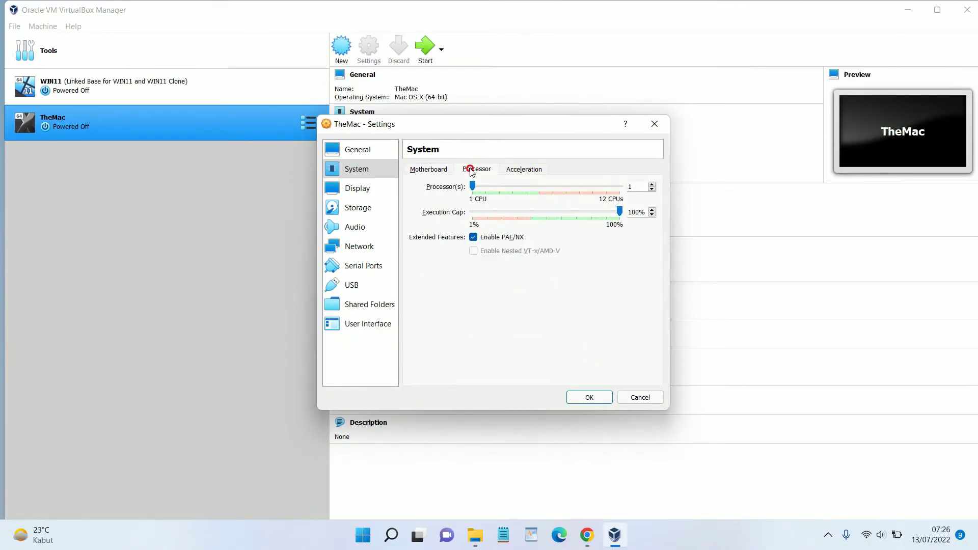
drag(474, 187, 539, 205)
click(381, 187)
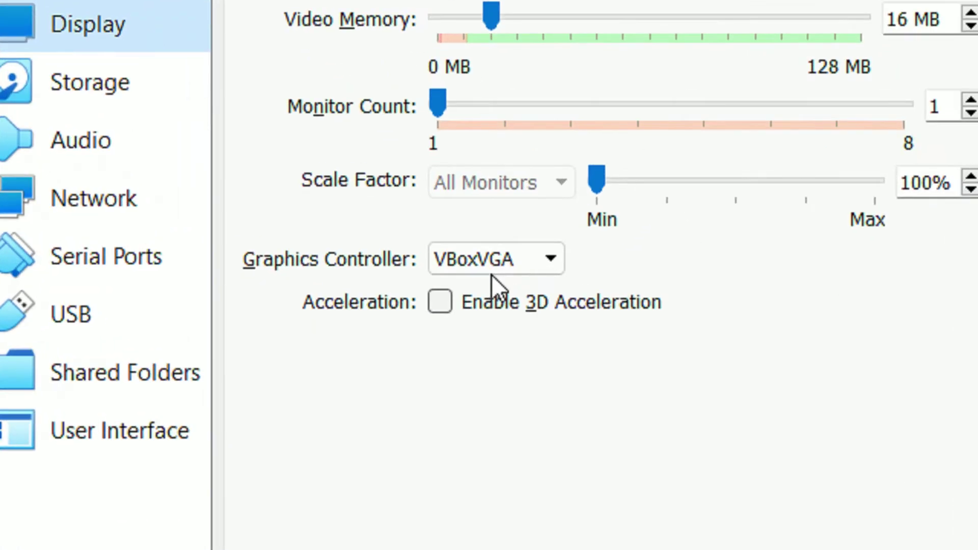
On Display > Screen, select the VMSVGA graphics controller and set video memory to 128 MB
click(496, 270)
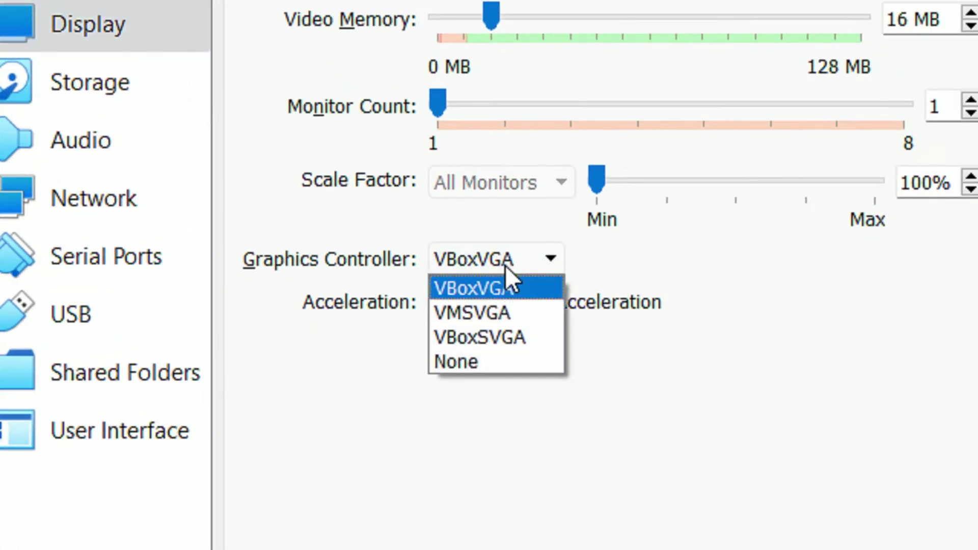
click(508, 309)
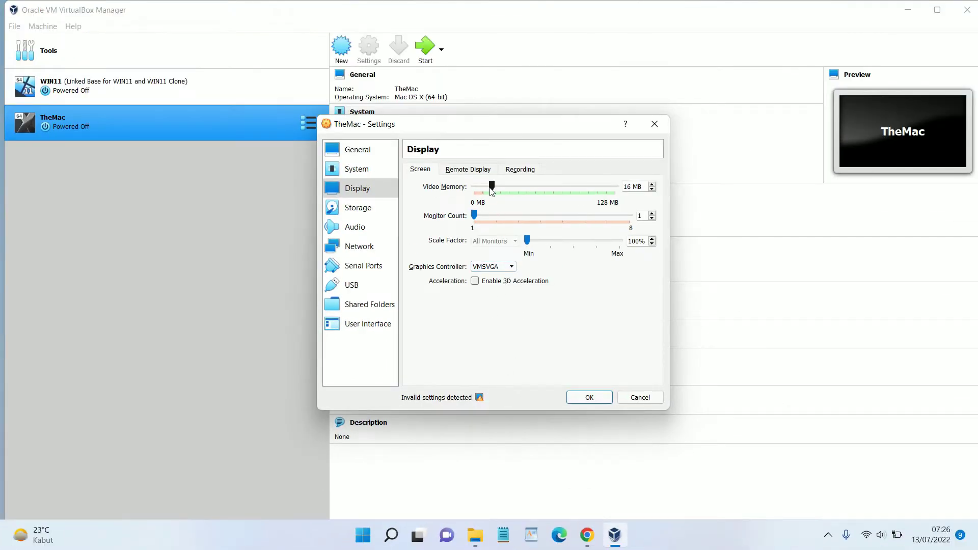
drag(492, 186, 631, 189)
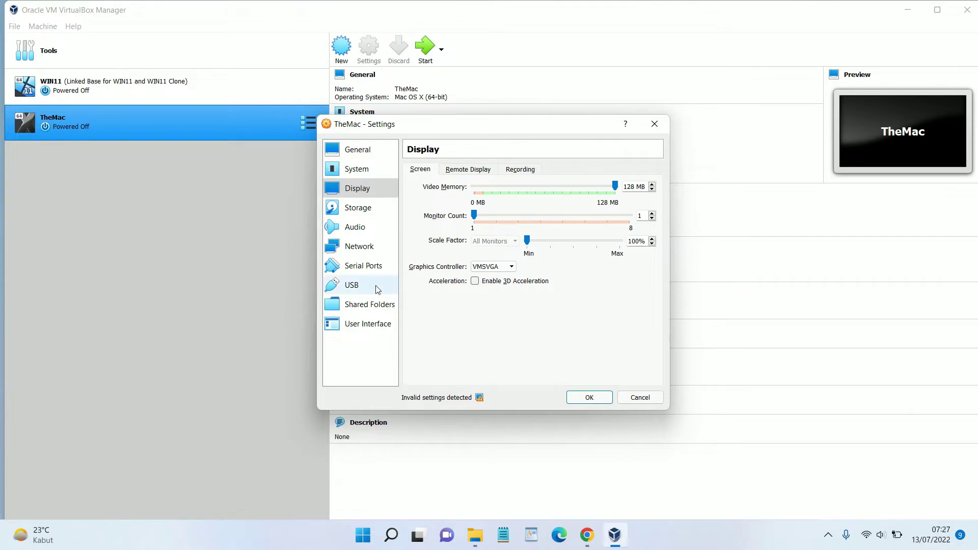
click(377, 214)
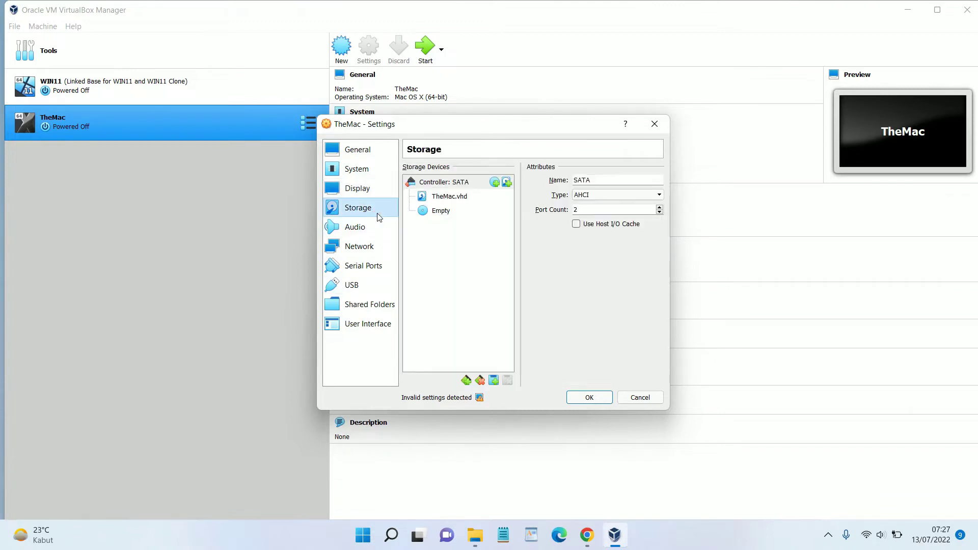
Load the macOS Big Sur 11.1.0 ISO into the empty optical drive, save, and close VirtualBox
click(454, 212)
click(657, 182)
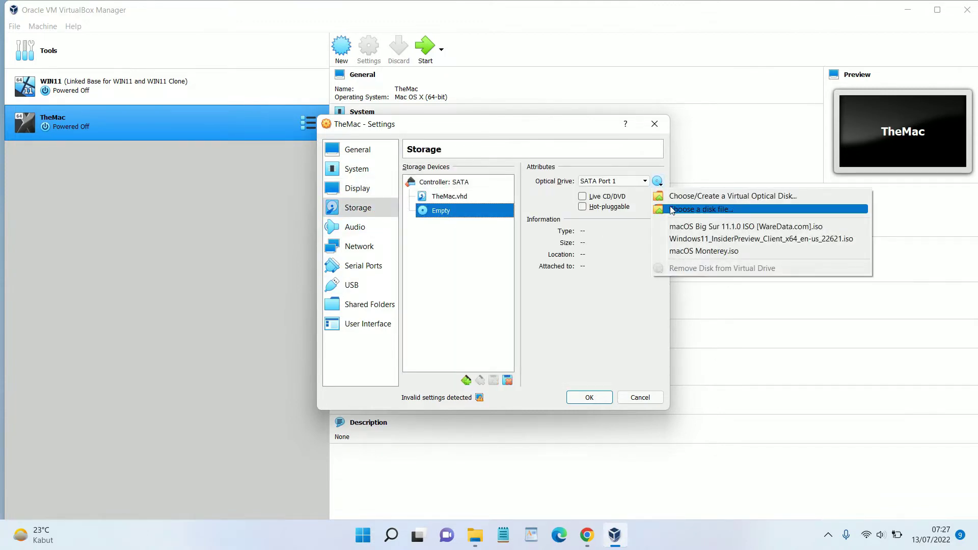
click(671, 208)
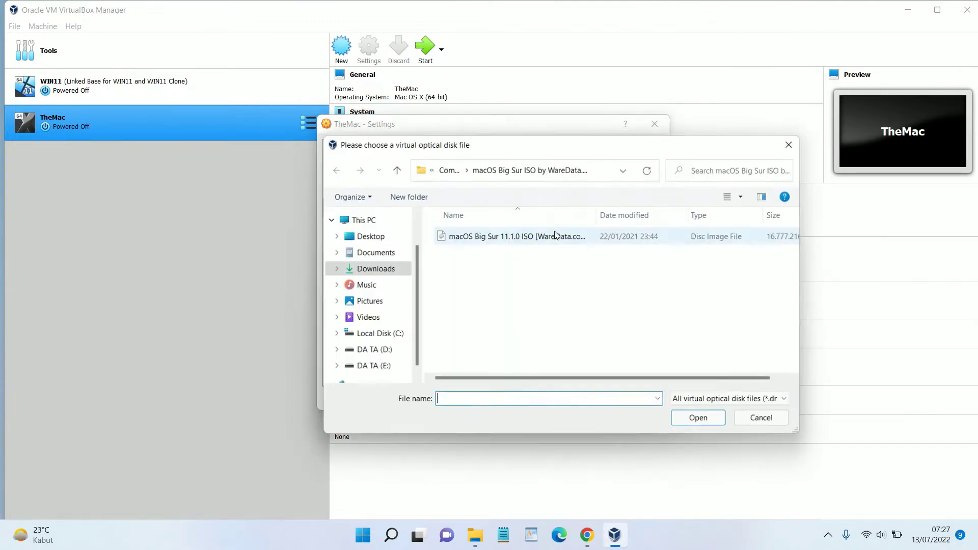
click(506, 236)
click(684, 421)
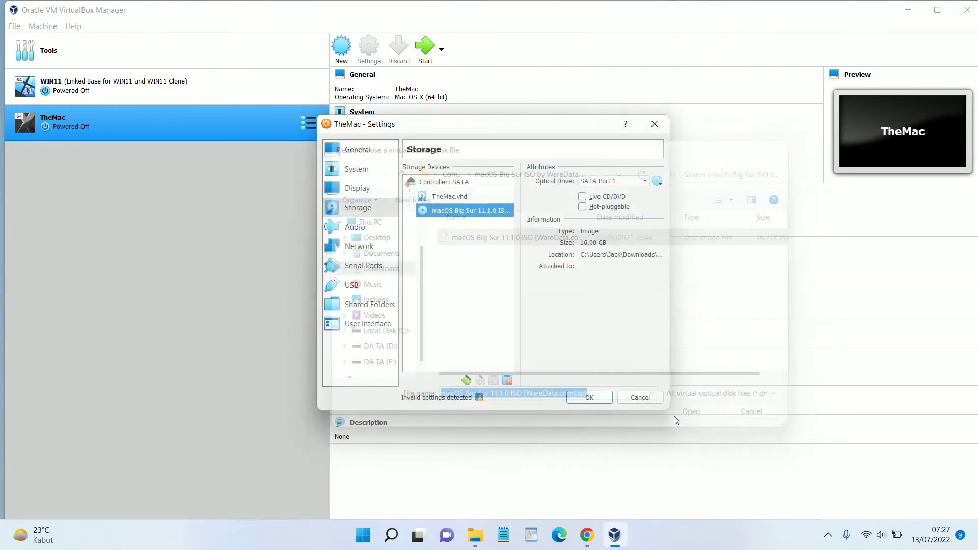
click(600, 401)
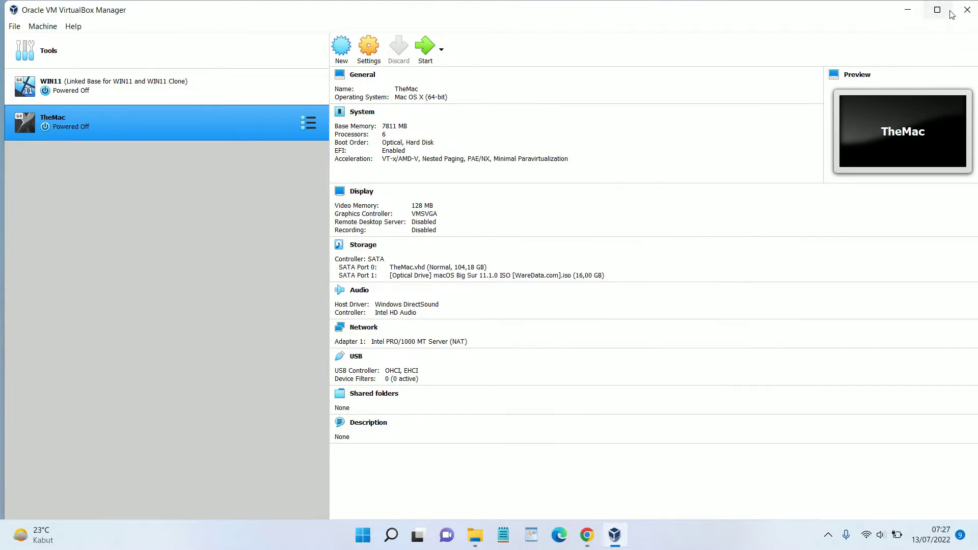
click(965, 11)
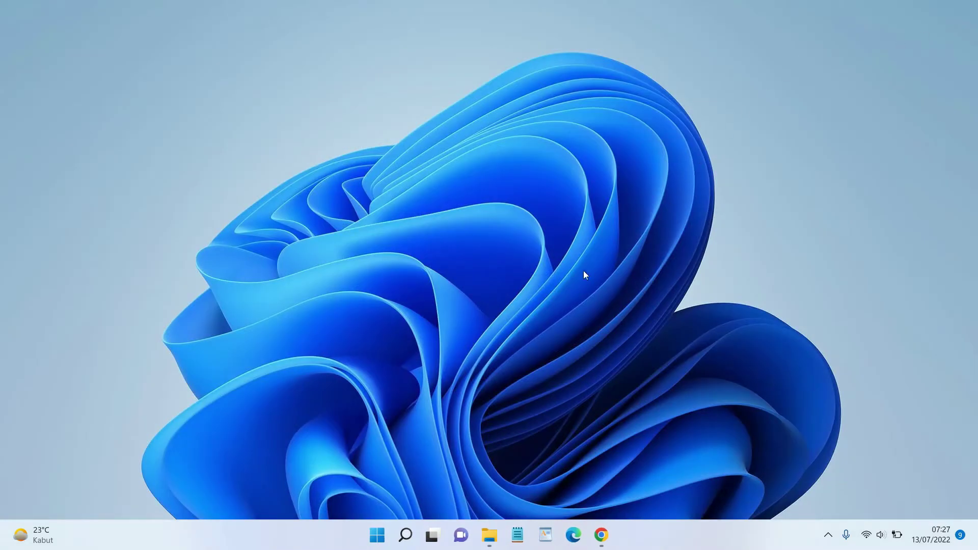
Copy WareData's VirtualBox 5.x.x command block from Chrome and bring up a blank Notepad
click(601, 535)
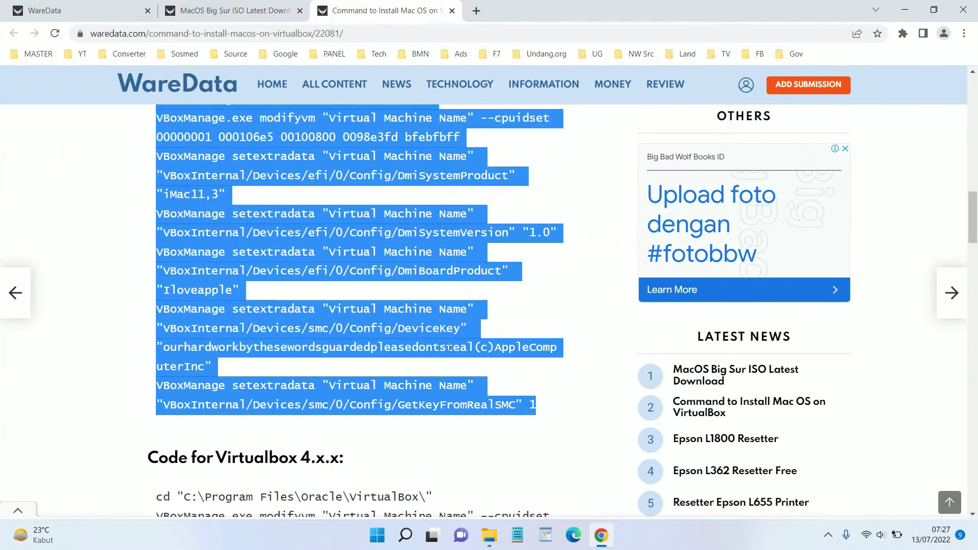
scroll(379, 301, up, 2)
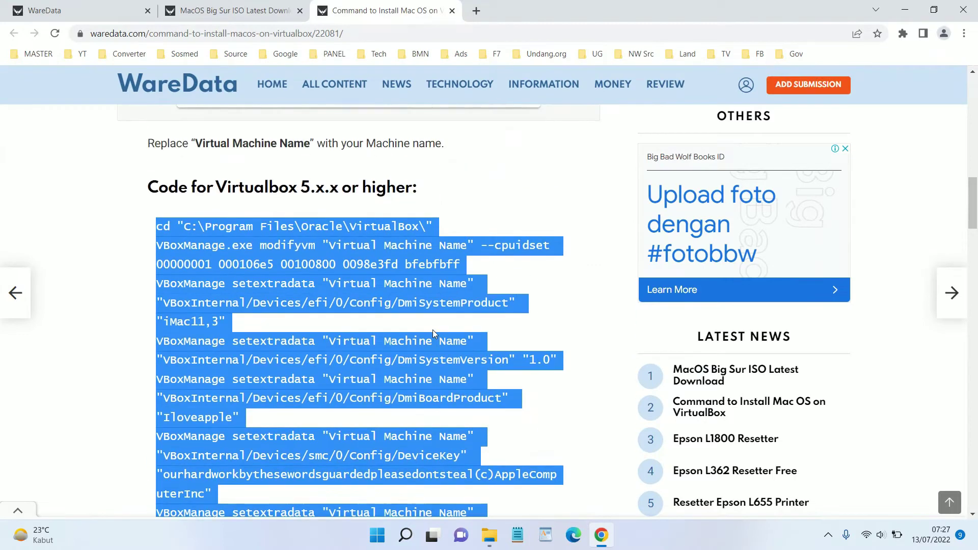
right_click(308, 248)
click(319, 256)
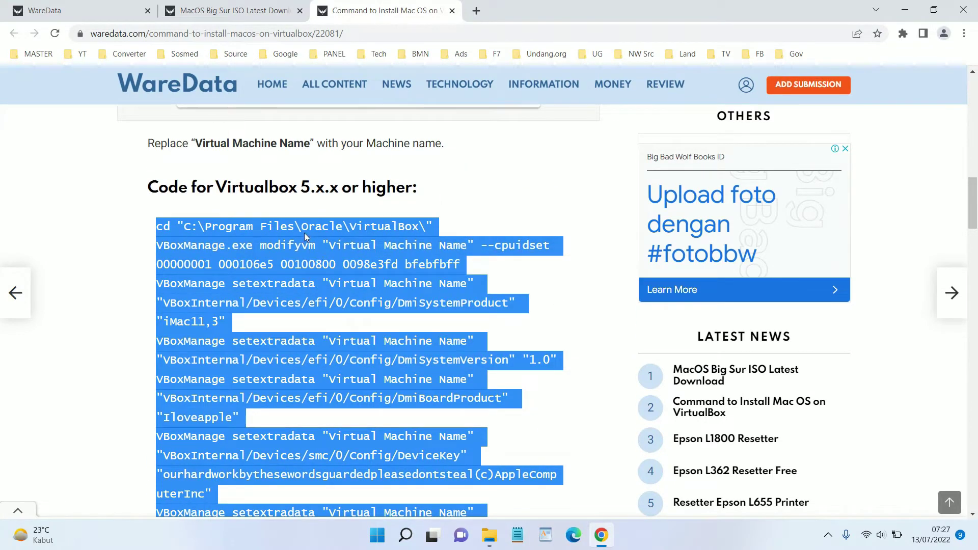
scroll(312, 206, down, 1)
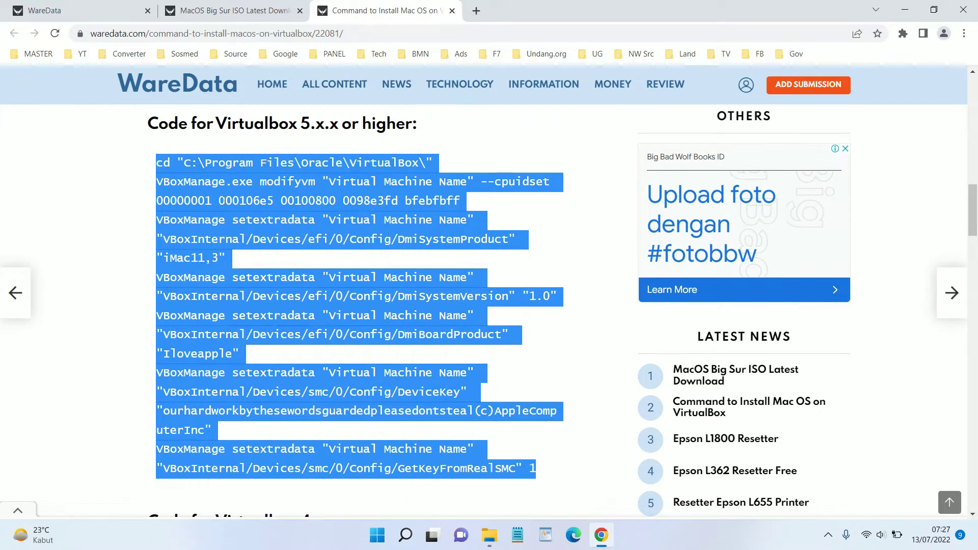
right_click(223, 200)
click(244, 211)
click(518, 536)
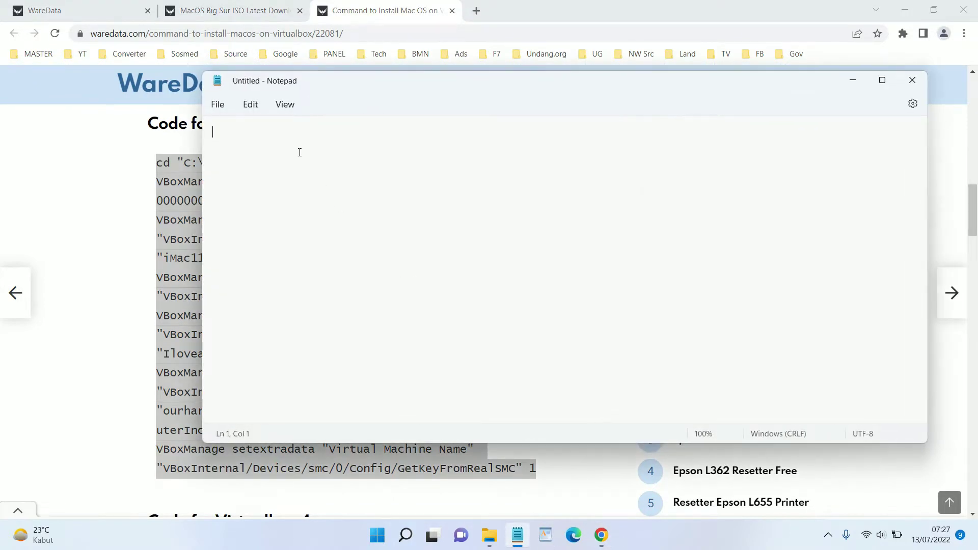
Paste the VBoxManage commands and replace every 'Virtual Machine Name' with TheMac
key(ctrl+v)
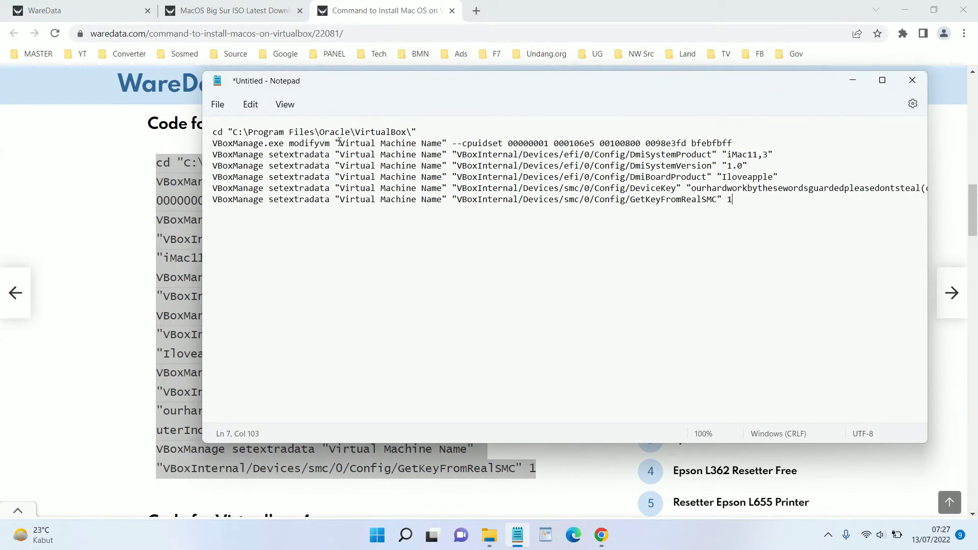
drag(340, 143, 441, 144)
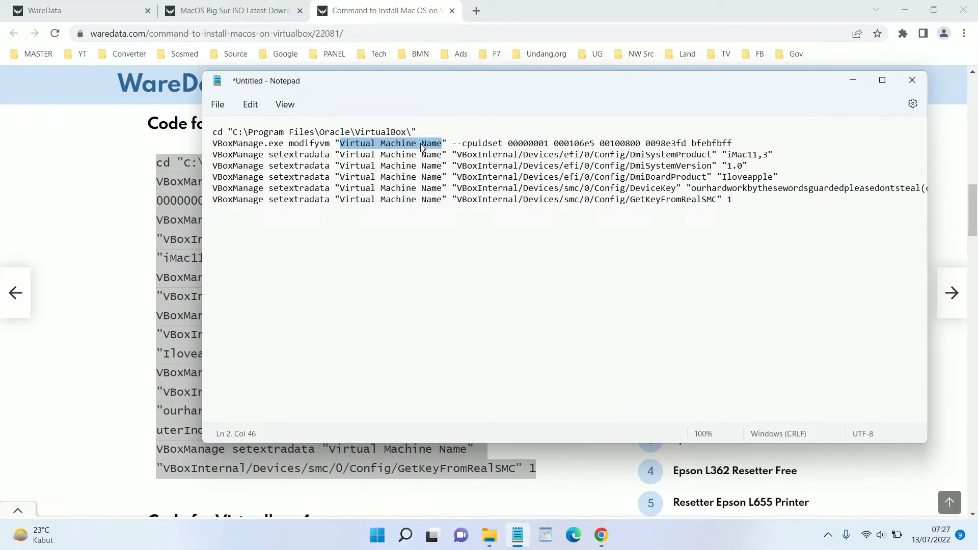
key(ctrl+h)
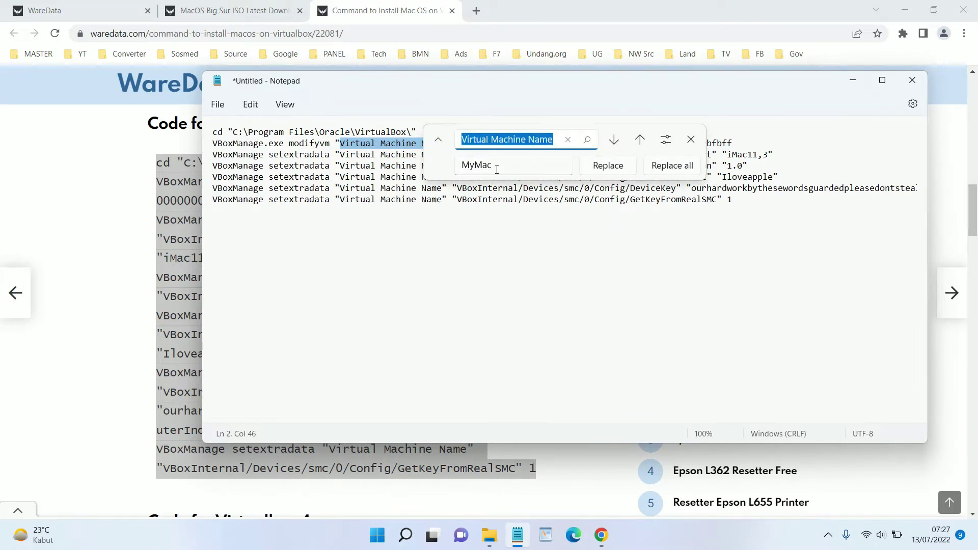
drag(496, 169, 461, 166)
text(TheMa)
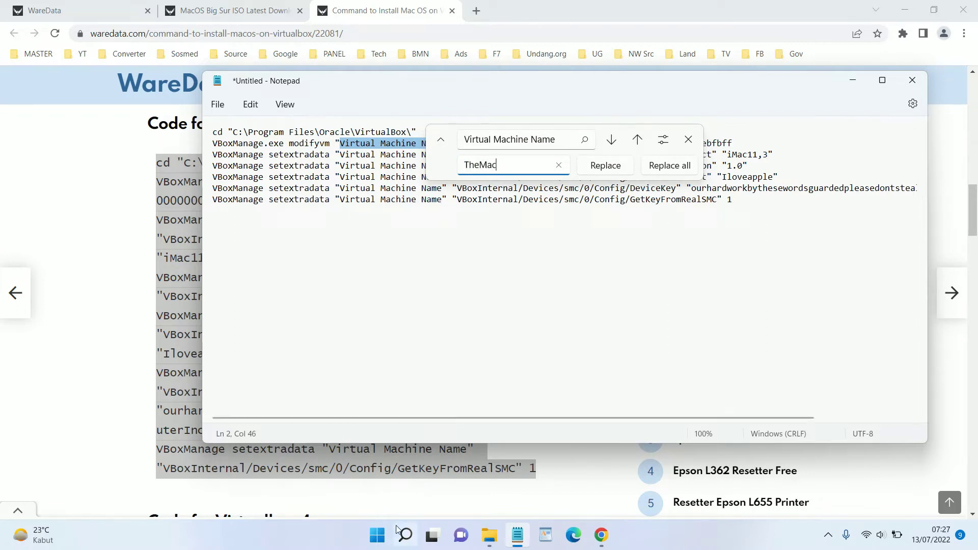
drag(501, 169, 460, 166)
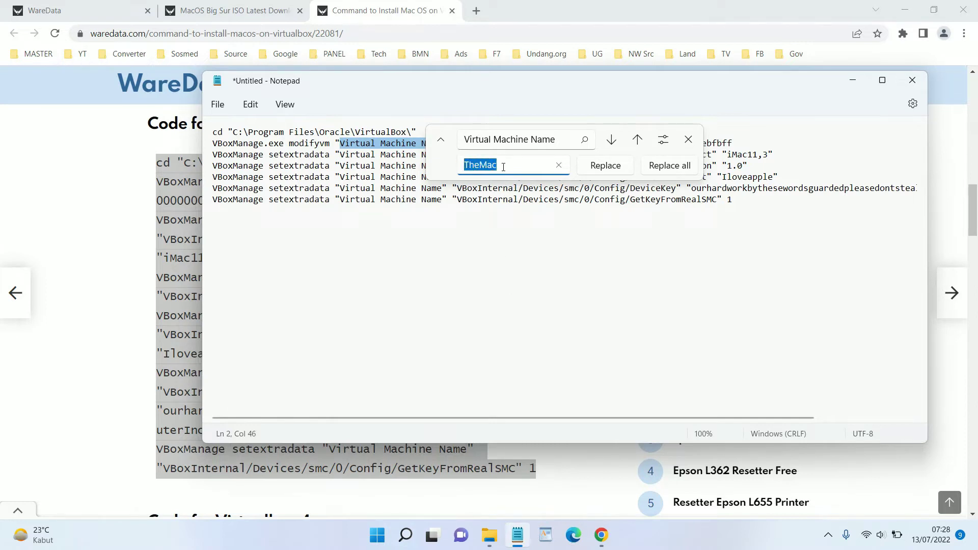
click(650, 170)
click(688, 139)
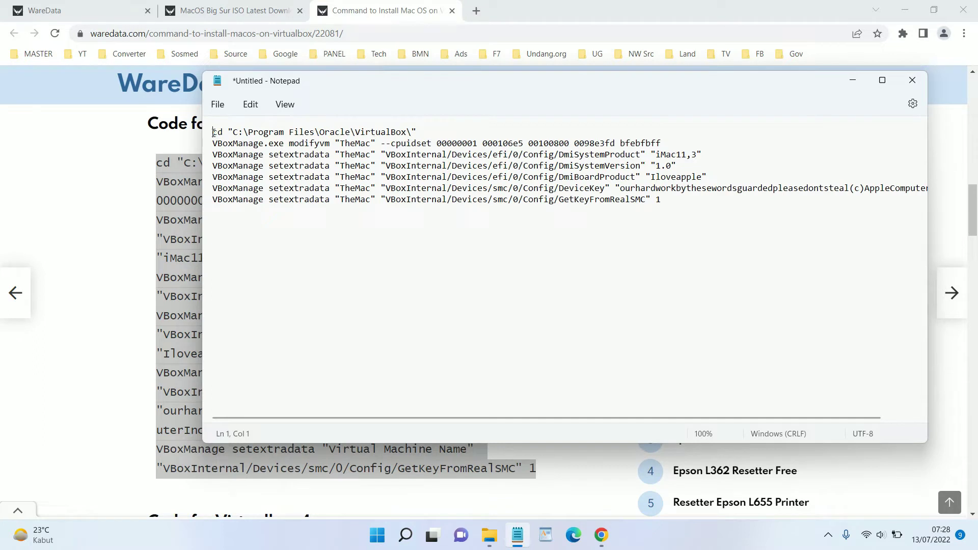
Copy all seven edited command lines
drag(213, 132, 686, 209)
right_click(686, 209)
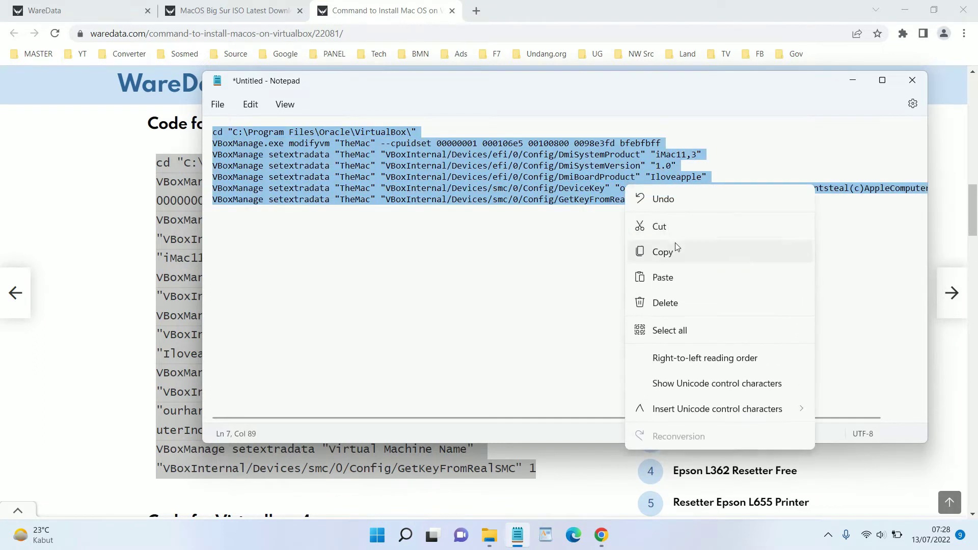
click(673, 250)
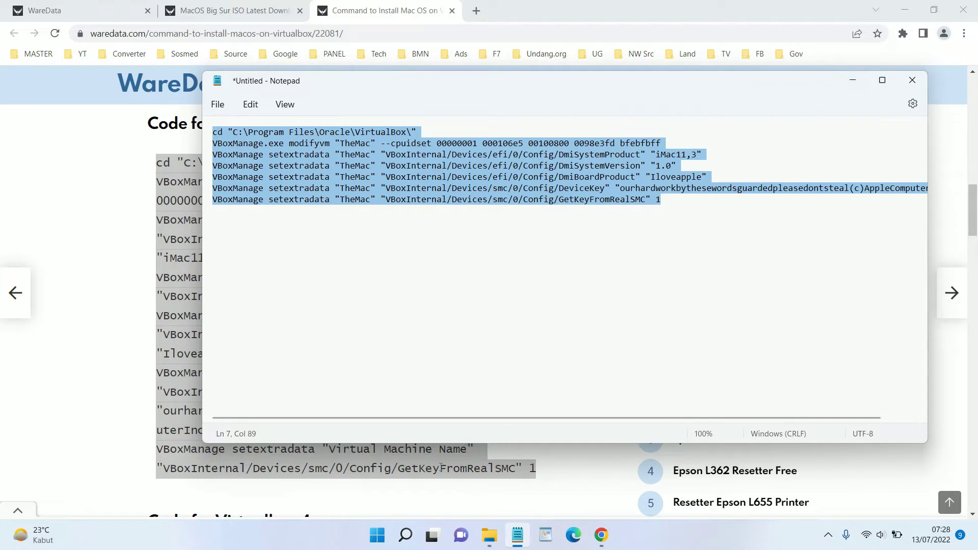
Run the seven pasted VBoxManage commands in Command Prompt and review the output
click(406, 541)
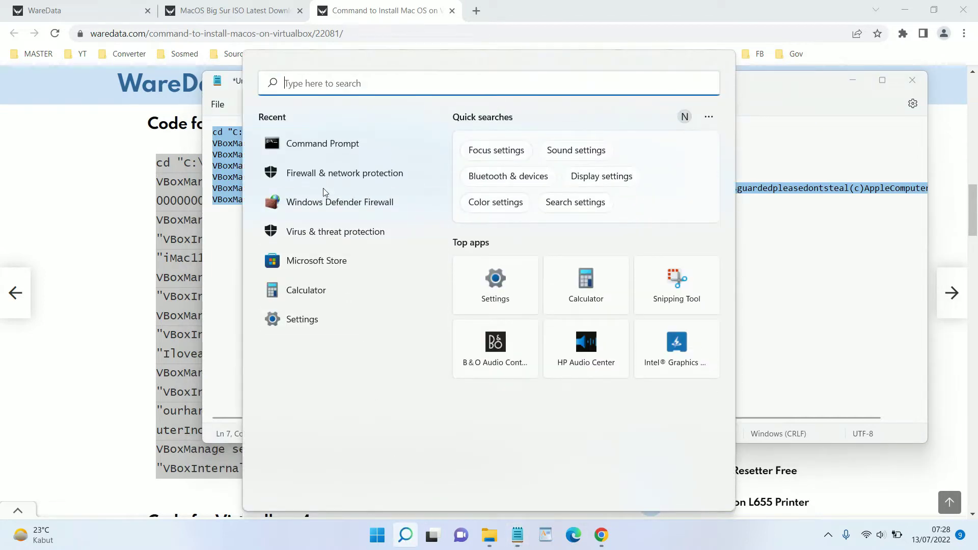
click(322, 149)
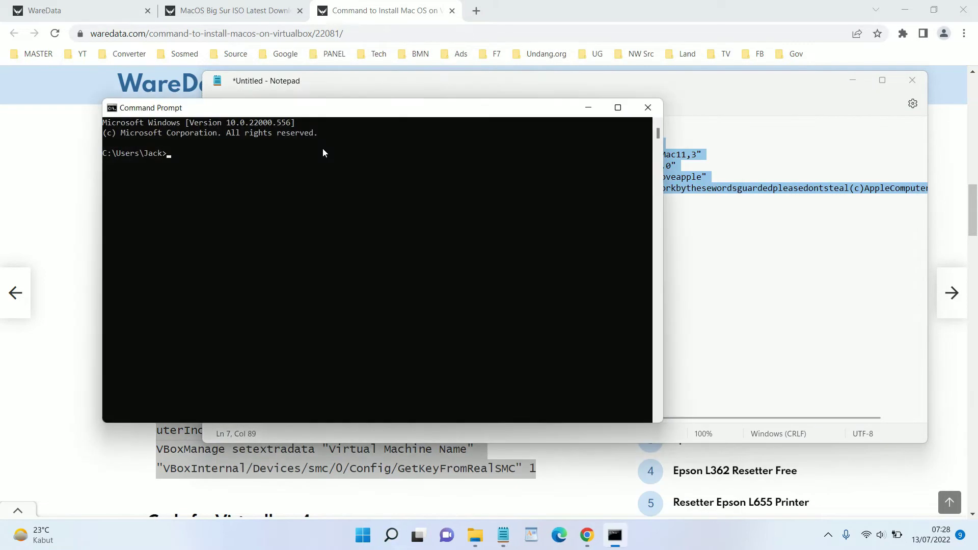
key(ctrl+v)
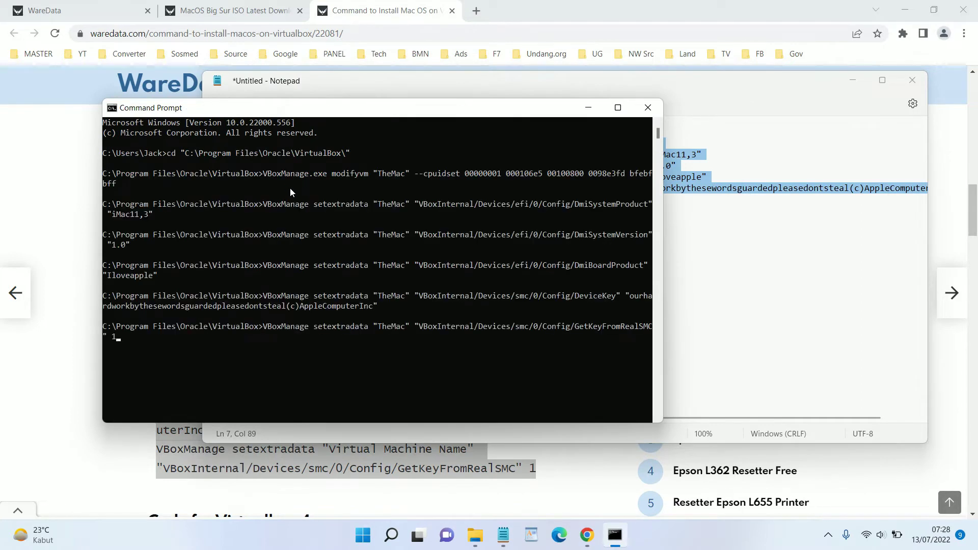
key(Return)
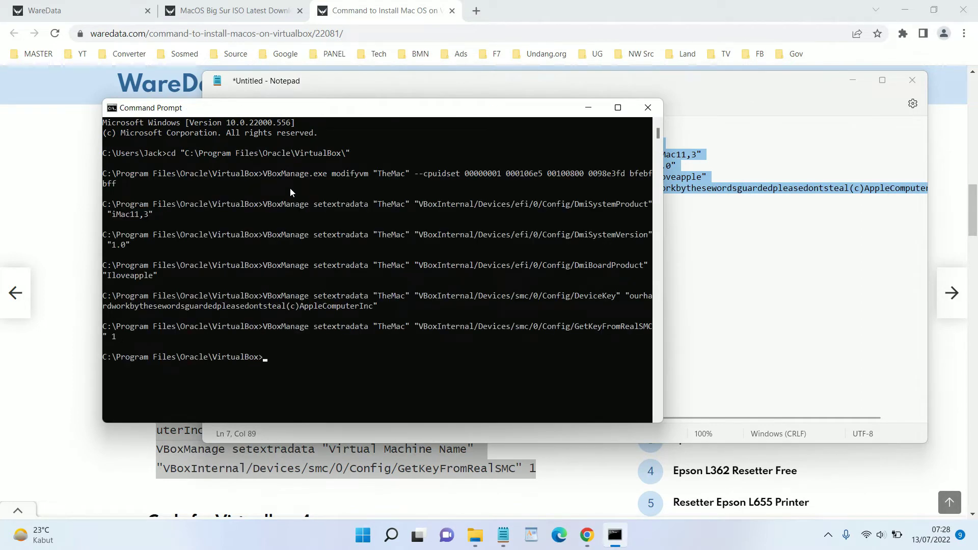
click(620, 107)
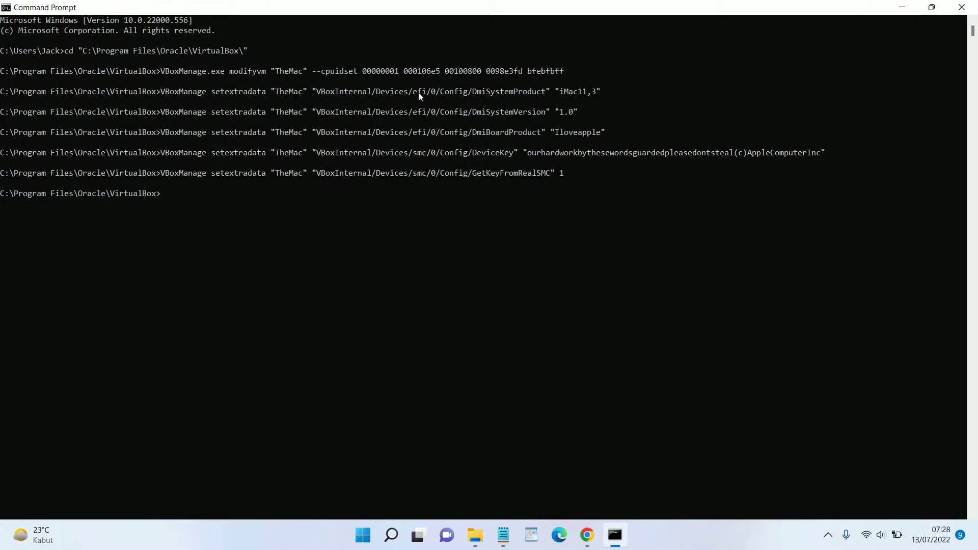
click(936, 9)
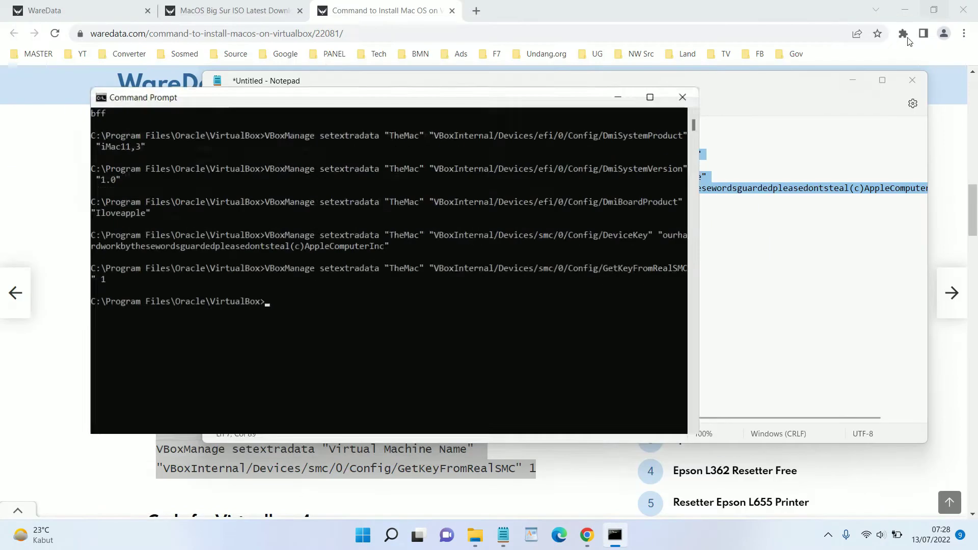
Minimize Command Prompt, Notepad and Chrome, then launch Oracle VM VirtualBox from Start
click(585, 105)
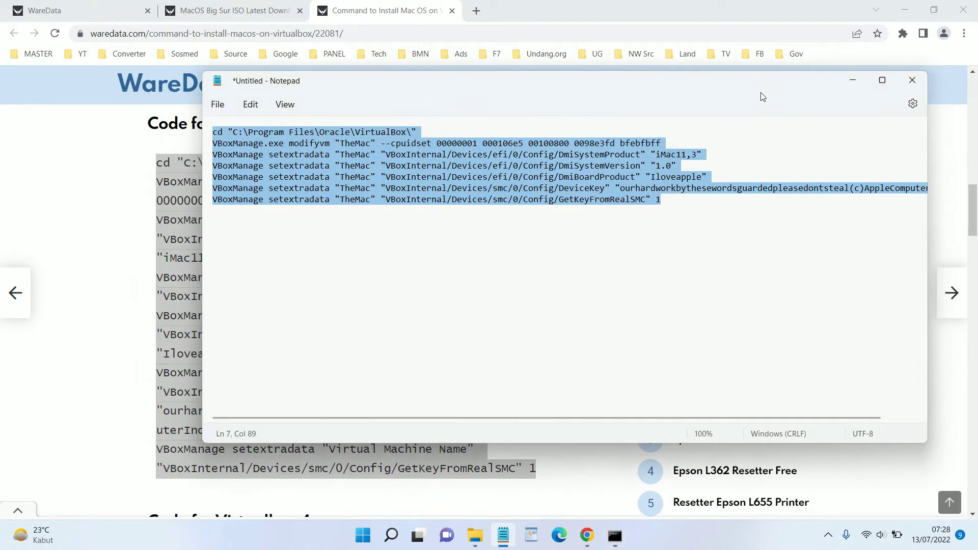
click(853, 85)
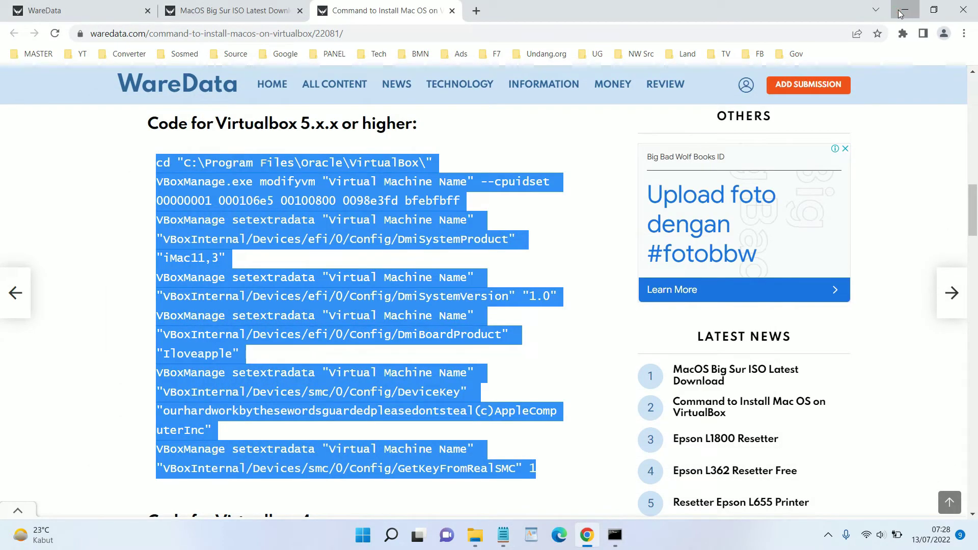
click(905, 10)
click(363, 535)
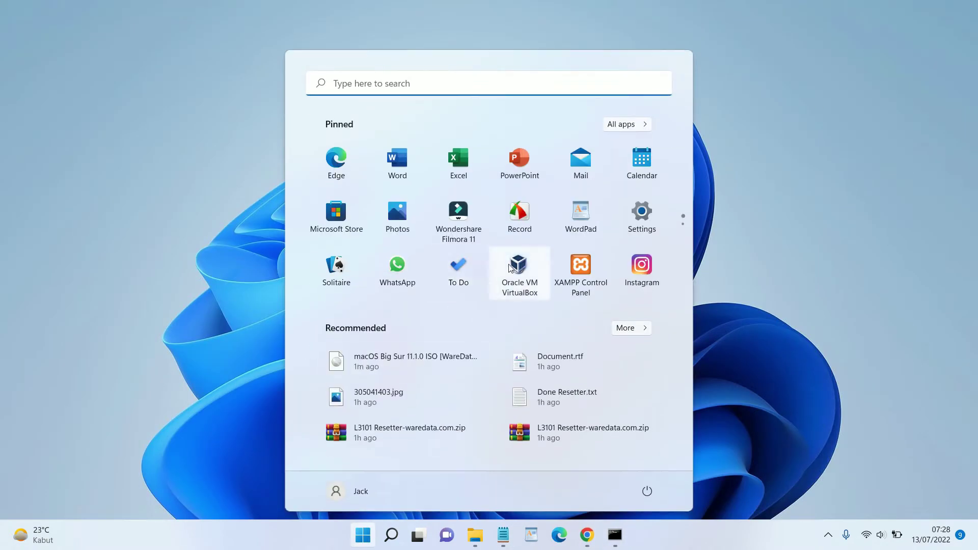
click(520, 274)
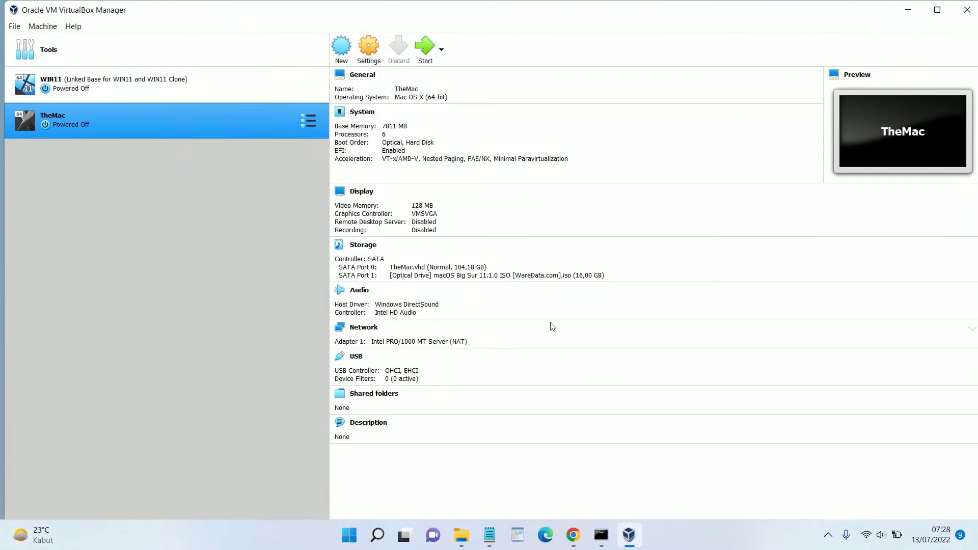
Close Command Prompt, and close Notepad without saving the edited commands
click(601, 535)
click(648, 107)
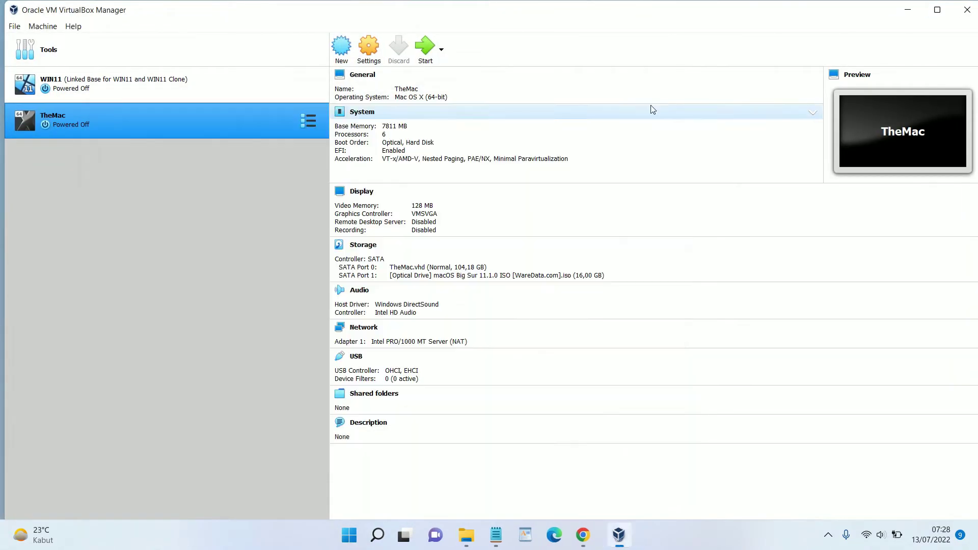
click(503, 535)
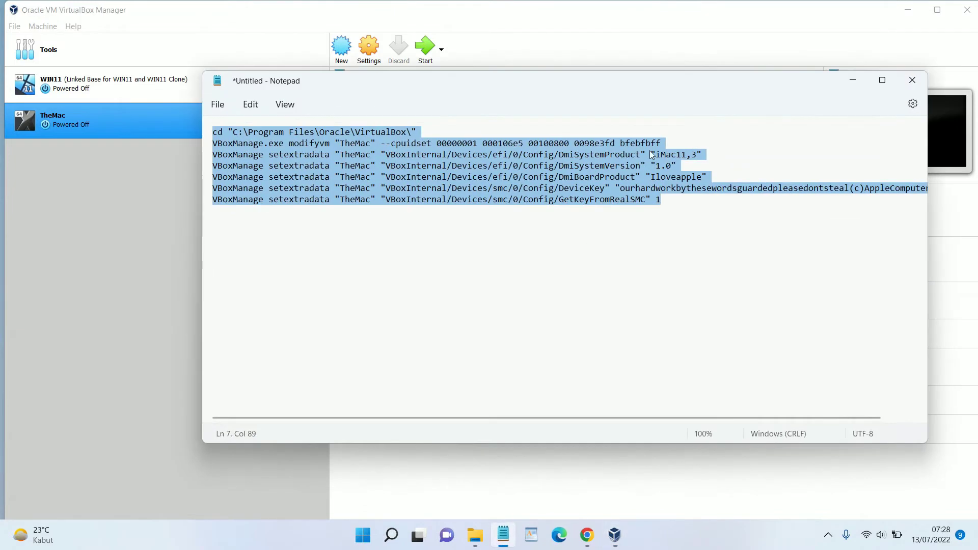
click(920, 86)
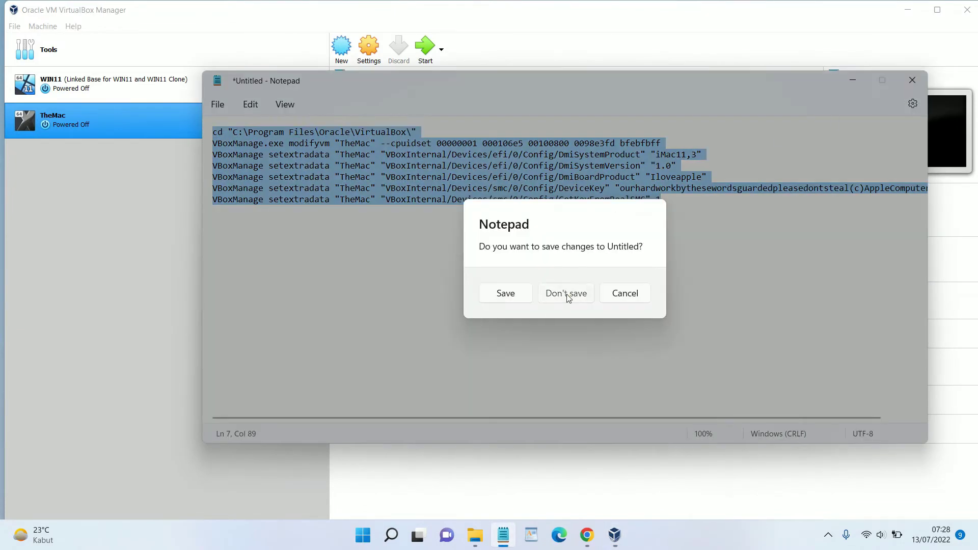
click(566, 292)
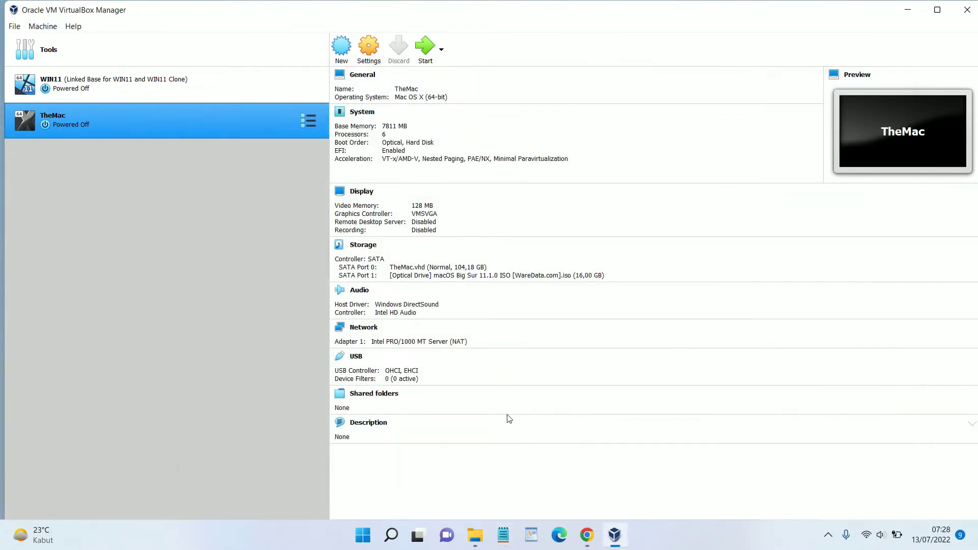
mouse_move(475, 535)
click(530, 434)
Start TheMac, maximize its VM window, then return to the WareData page in Chrome
click(422, 48)
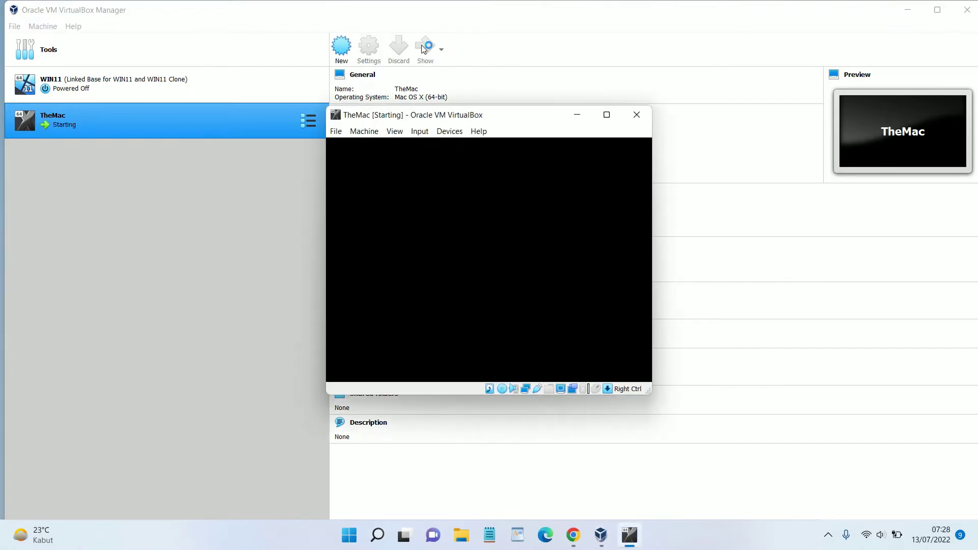
click(610, 116)
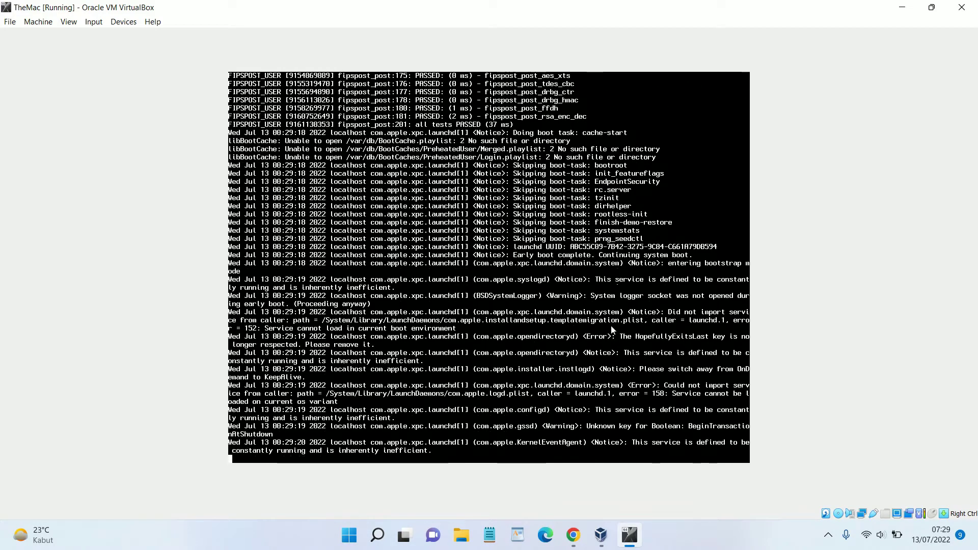
click(573, 535)
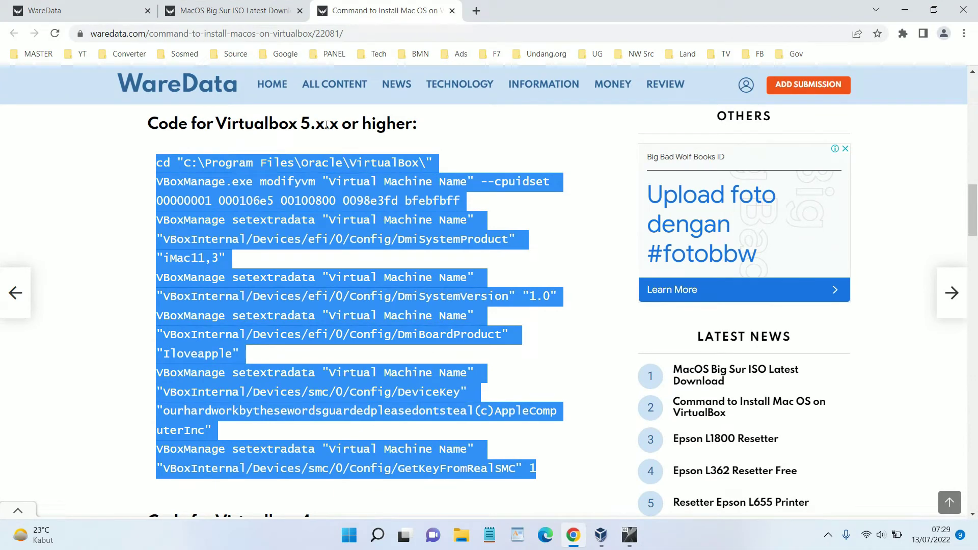
Select WareData's Virtualbox 4.x.x code block, then minimize Chrome to watch TheMac boot
scroll(238, 239, down, 6)
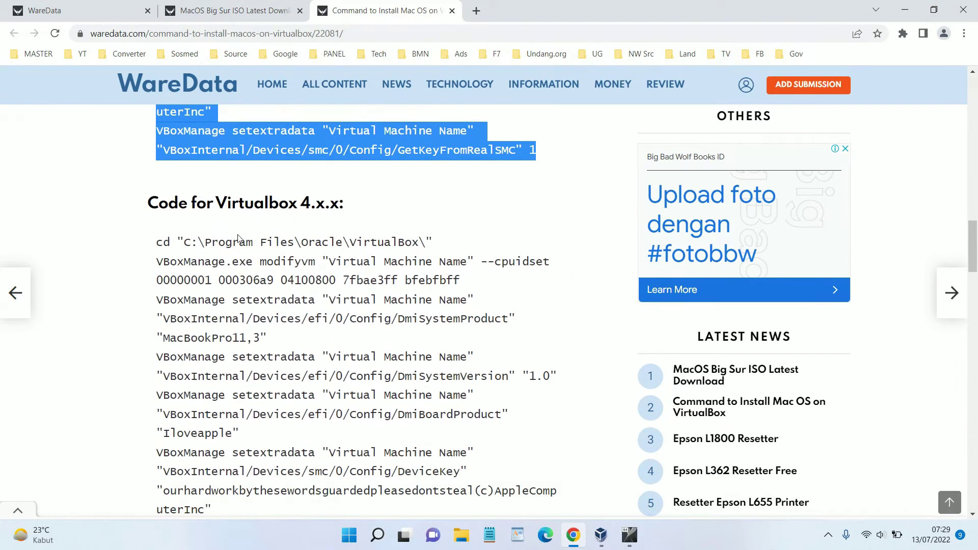
drag(159, 241, 204, 301)
scroll(204, 301, down, 2)
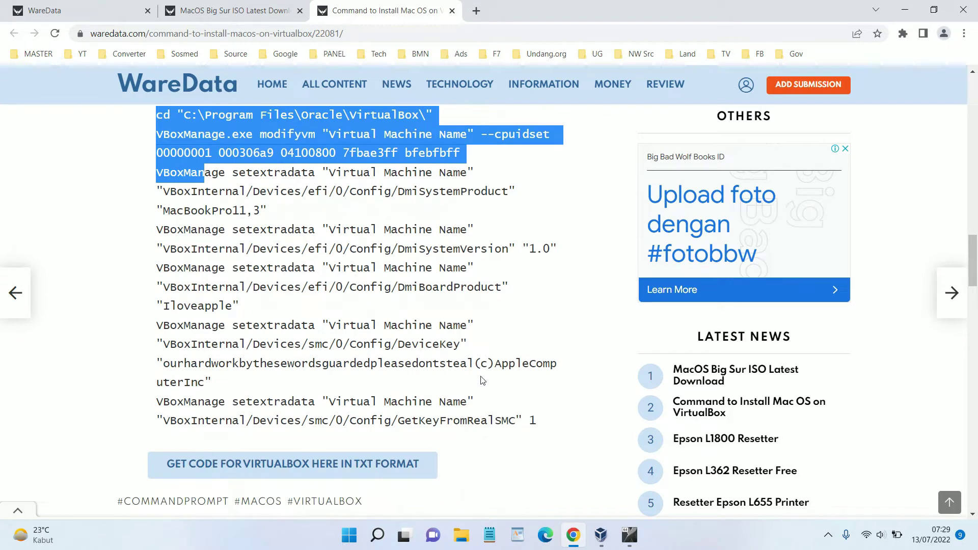
drag(543, 423, 205, 114)
scroll(277, 242, down, 1)
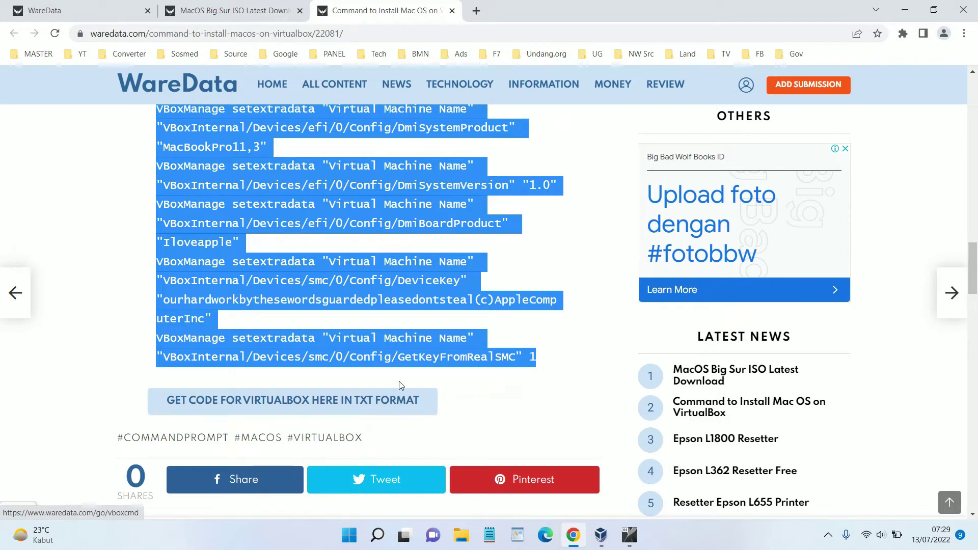
scroll(382, 322, up, 2)
click(904, 11)
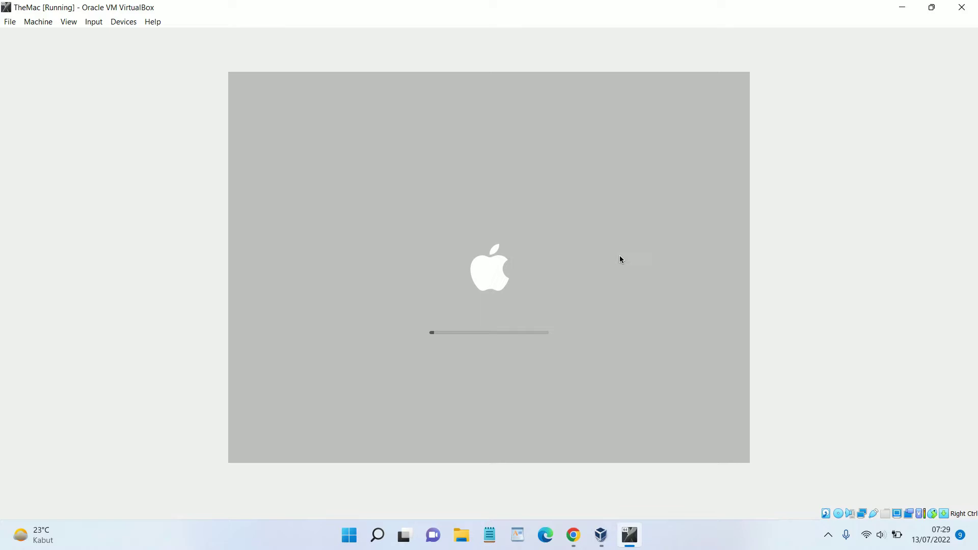
Close VirtualBox Manager and continue past TheMac's language screen with English
click(684, 531)
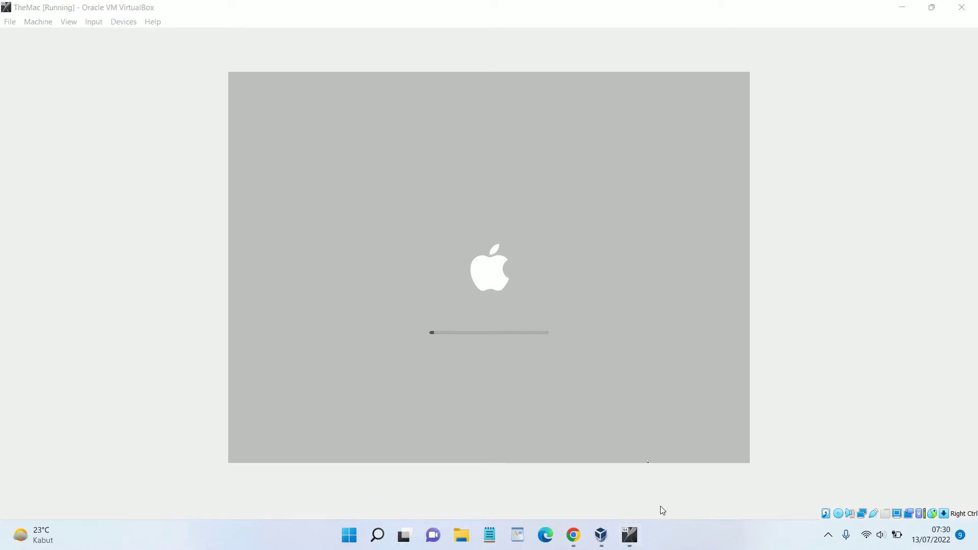
click(601, 535)
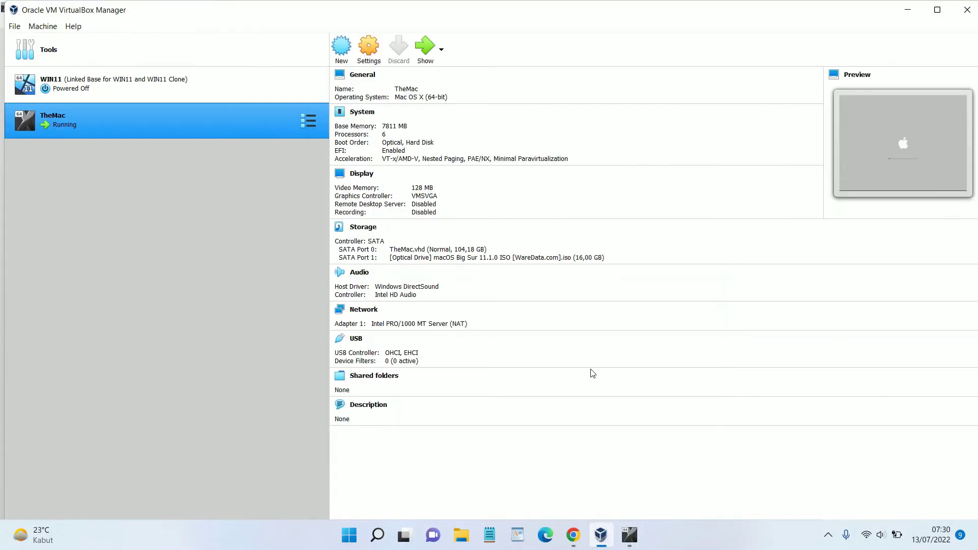
click(965, 19)
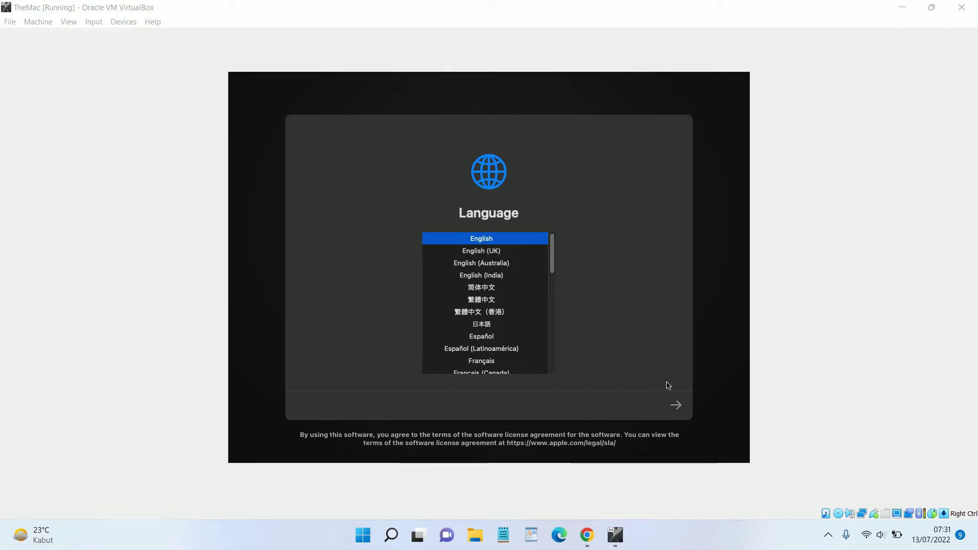
click(679, 408)
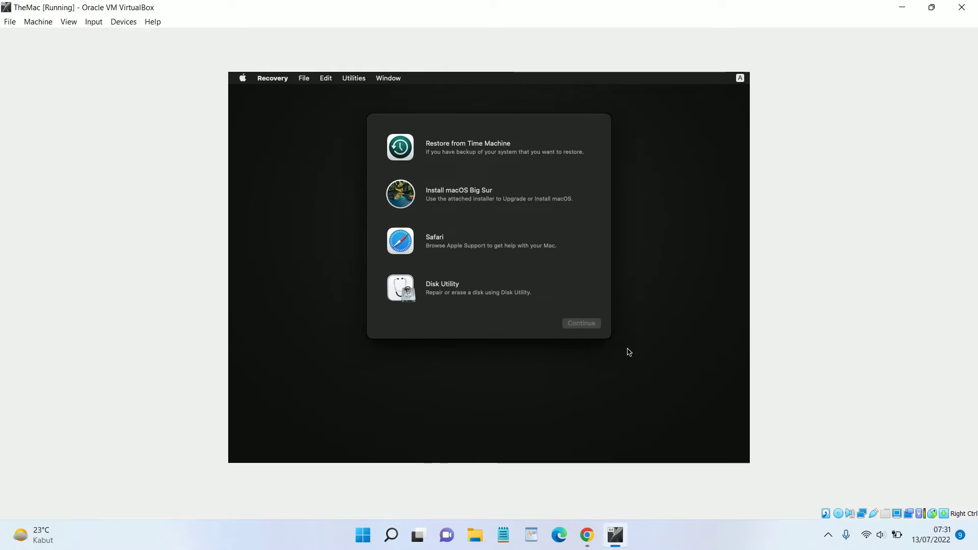
Launch Disk Utility from macOS Recovery and select the VBOX HARDDISK Media disk
click(444, 299)
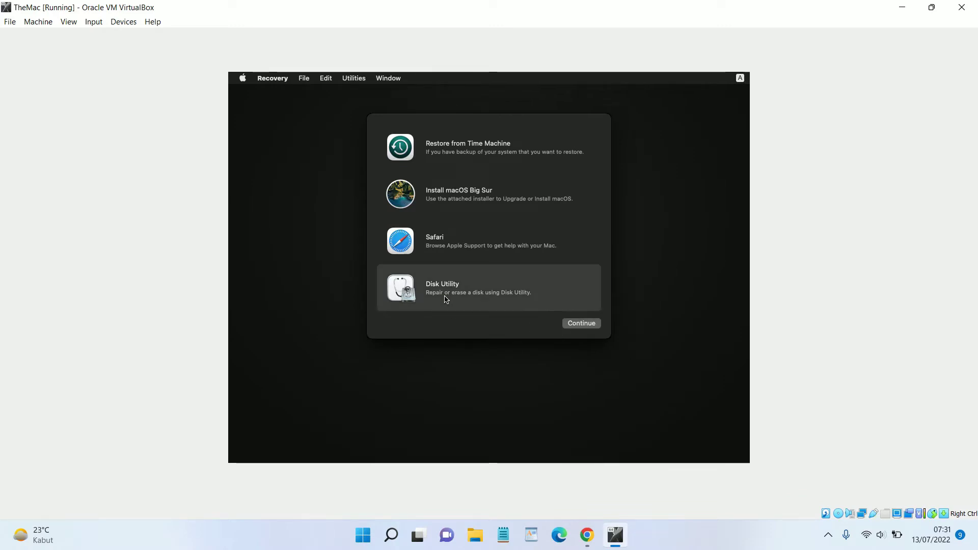
click(576, 326)
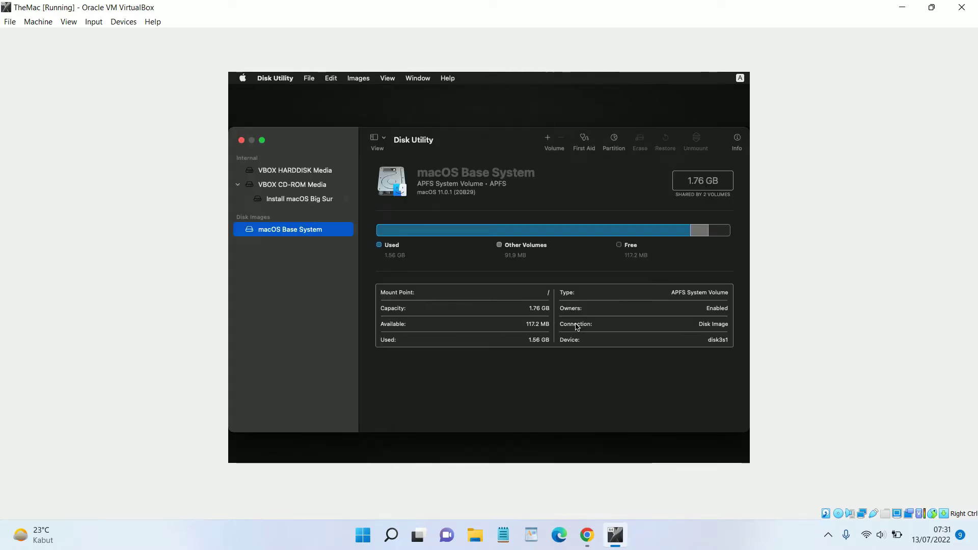
click(308, 179)
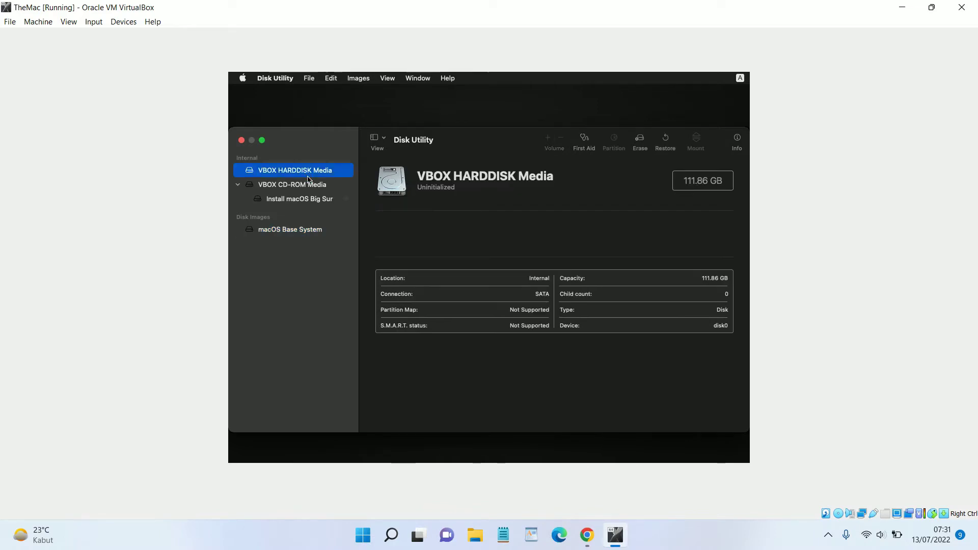
Erase the disk as a Mac OS Extended (Journaled) volume named TheMacDrive
click(641, 141)
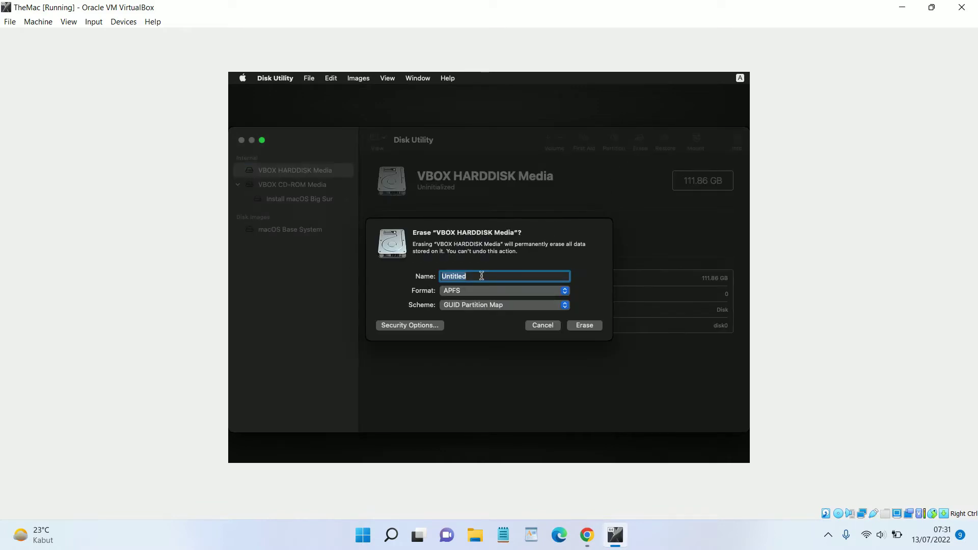
text(MacOs)
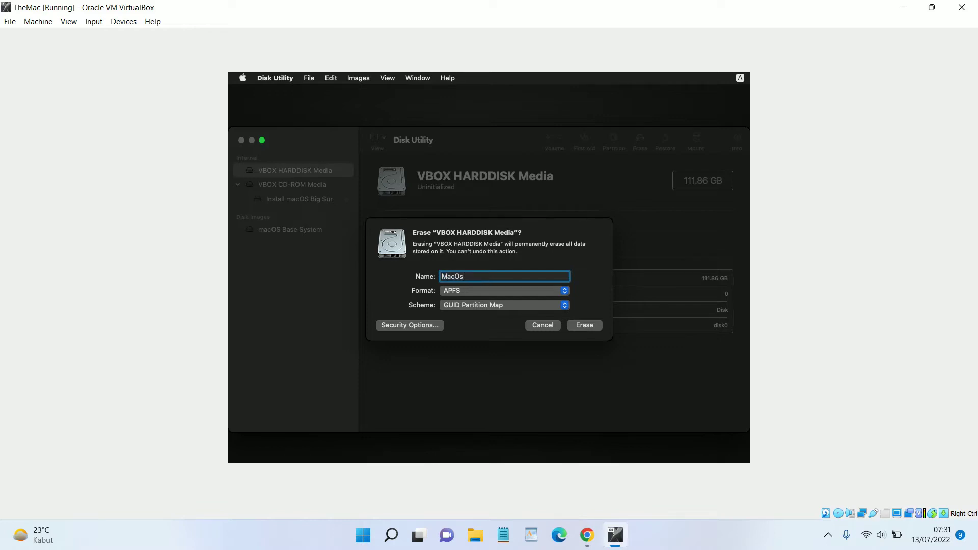
key(BackSpace)
key(BackSpace)
key(BackSpace)
key(BackSpace)
key(BackSpace)
text(TheMacDrive)
click(454, 293)
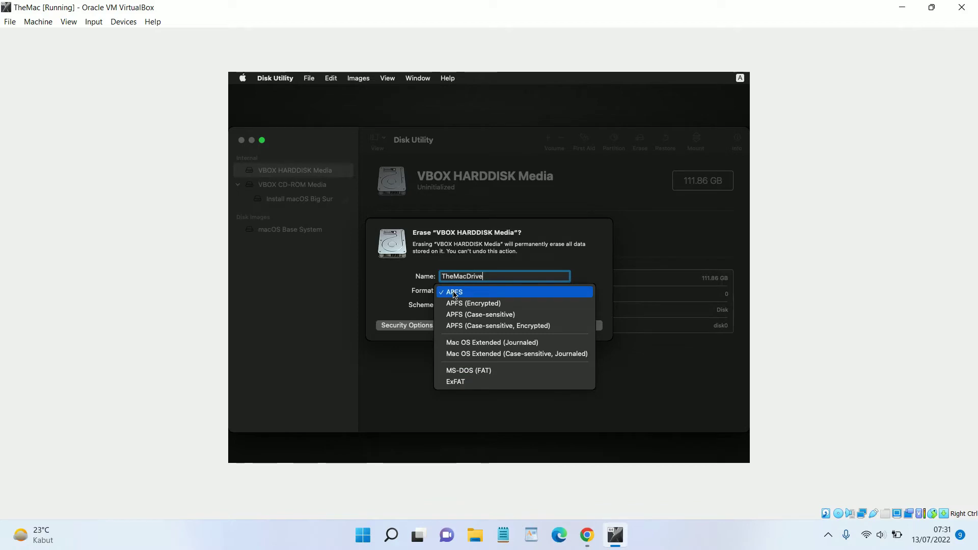
click(492, 345)
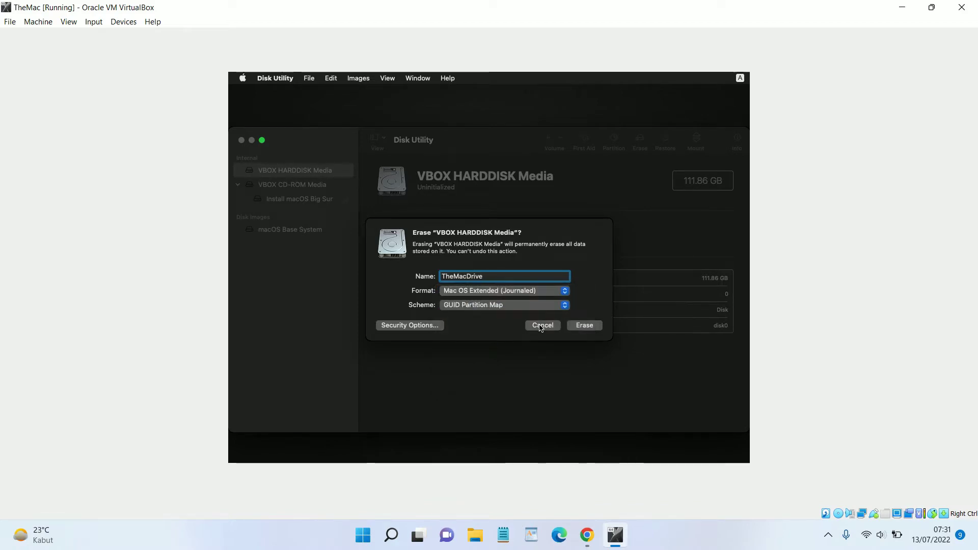
click(582, 326)
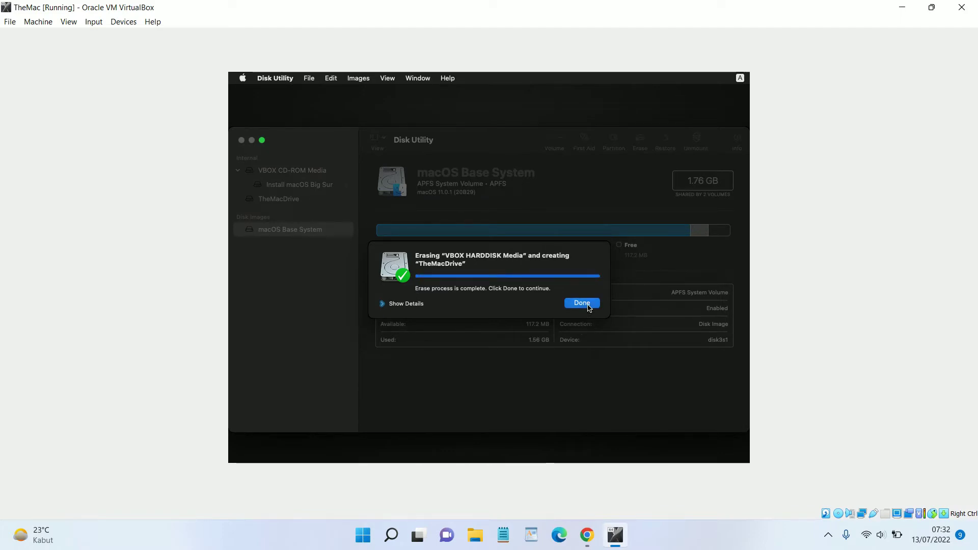
click(582, 303)
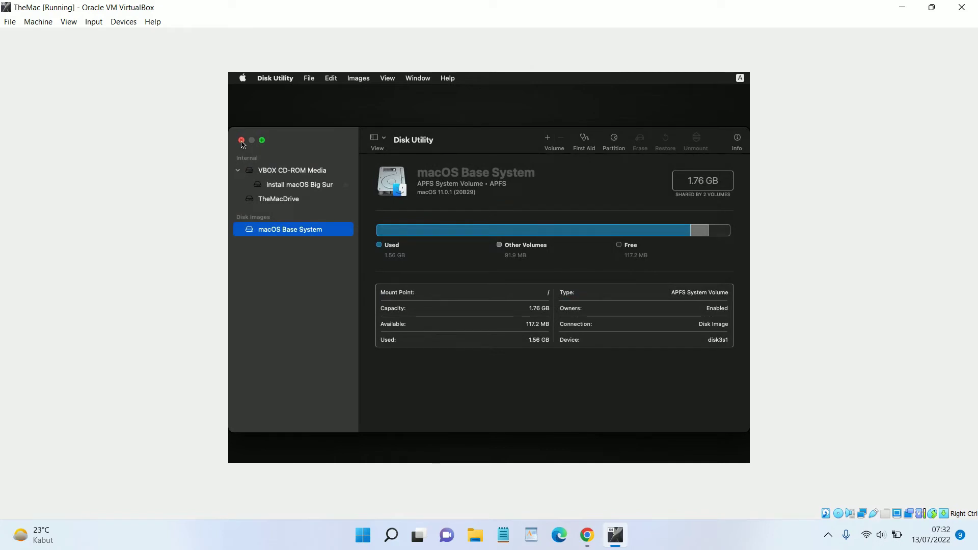
Quit Disk Utility, switch TheMac to Scaled Mode maximized, and choose Install macOS Big Sur
click(242, 142)
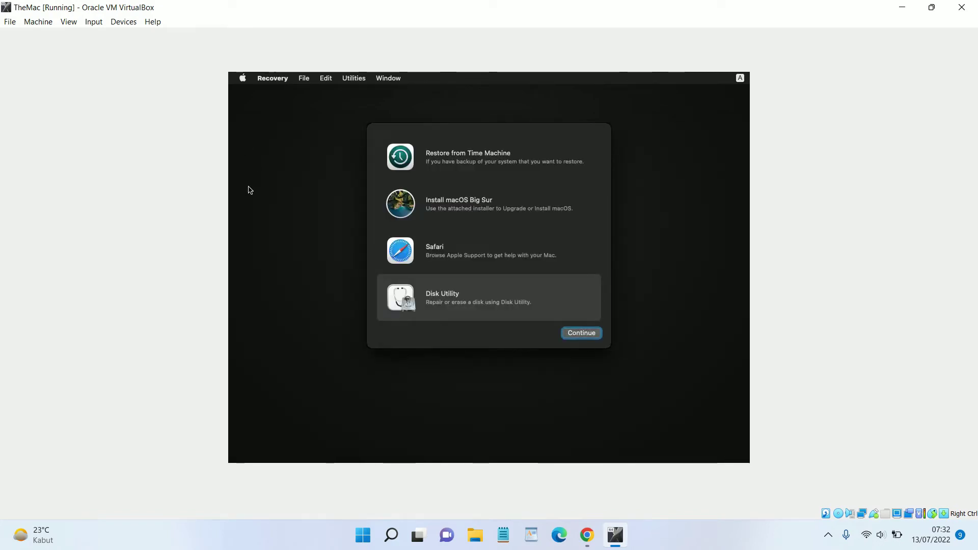
click(73, 26)
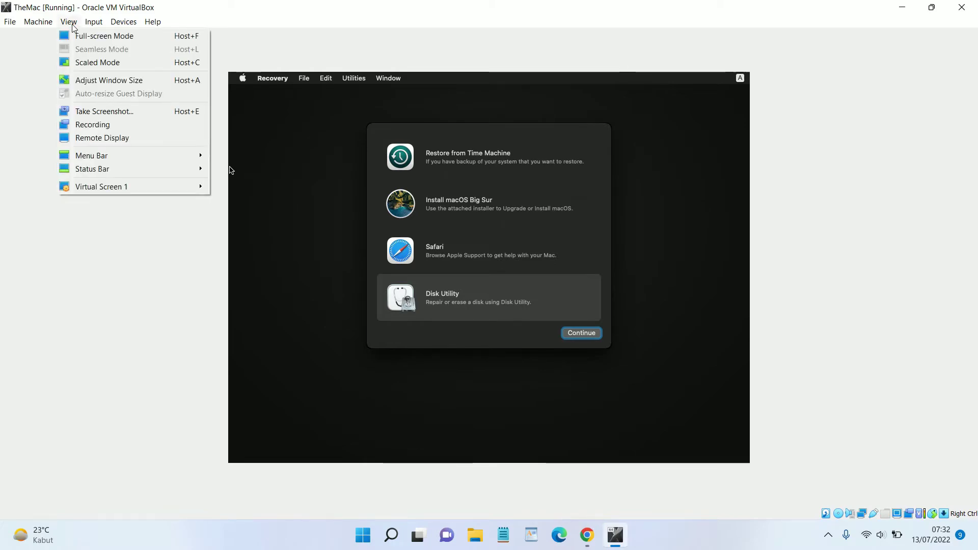
click(94, 63)
click(463, 316)
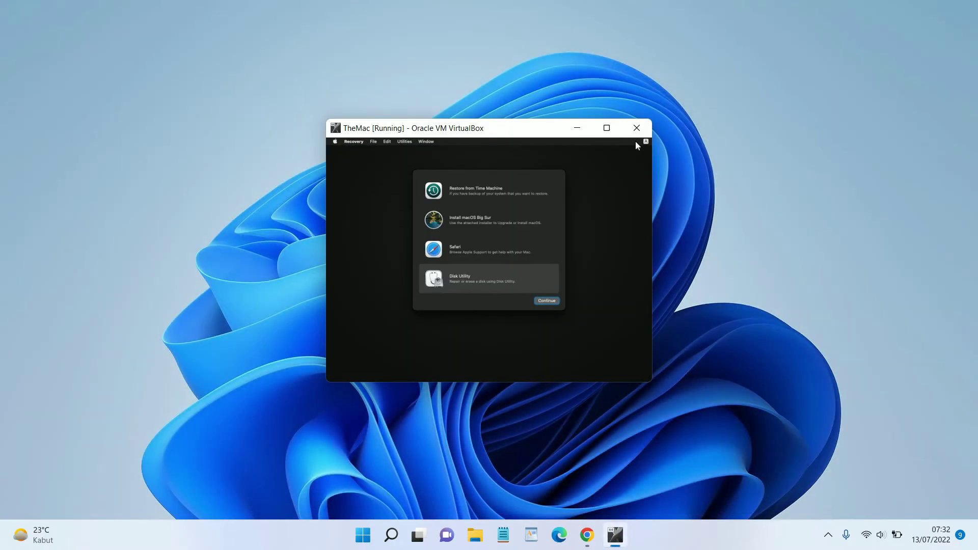
click(606, 127)
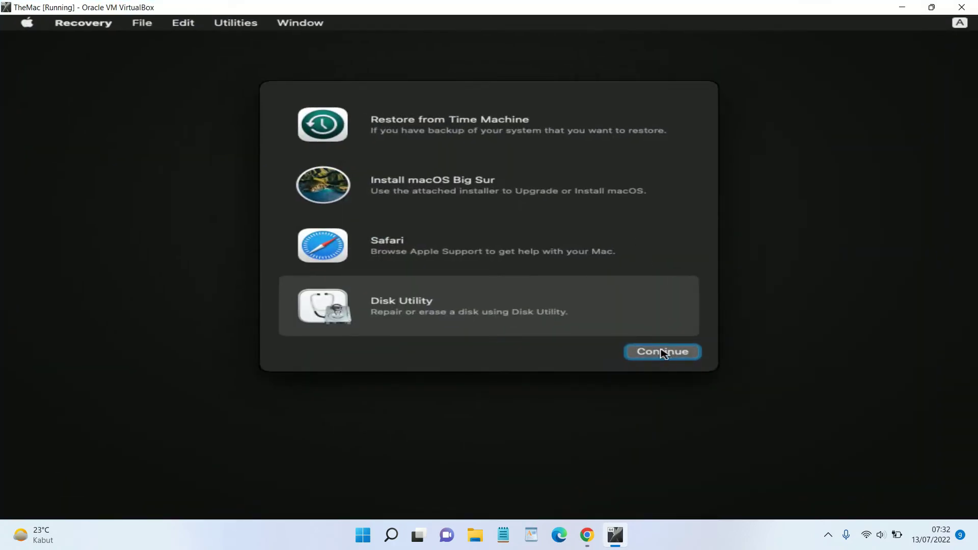
click(508, 191)
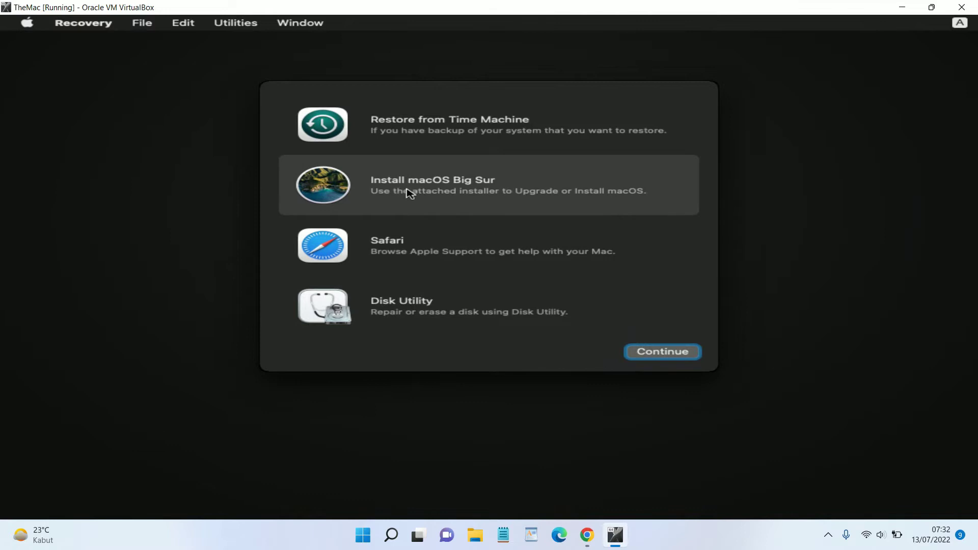
Run the Big Sur installer, agree to its license, and install onto TheMacDrive
click(676, 357)
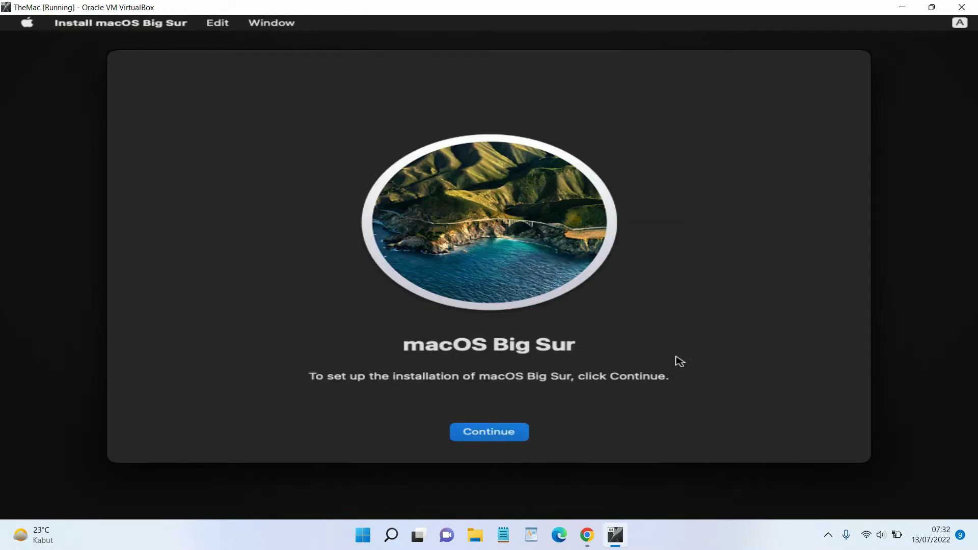
click(498, 436)
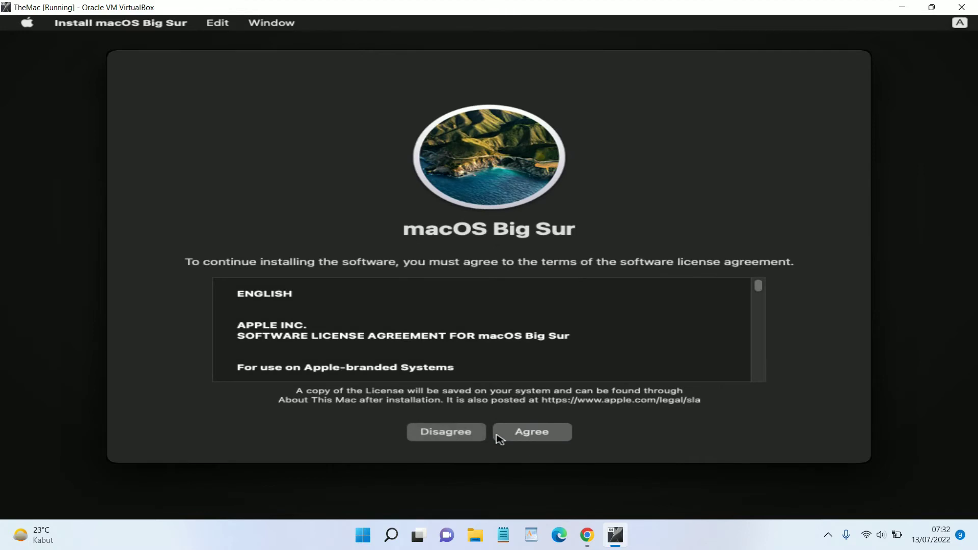
drag(758, 287, 764, 381)
click(557, 433)
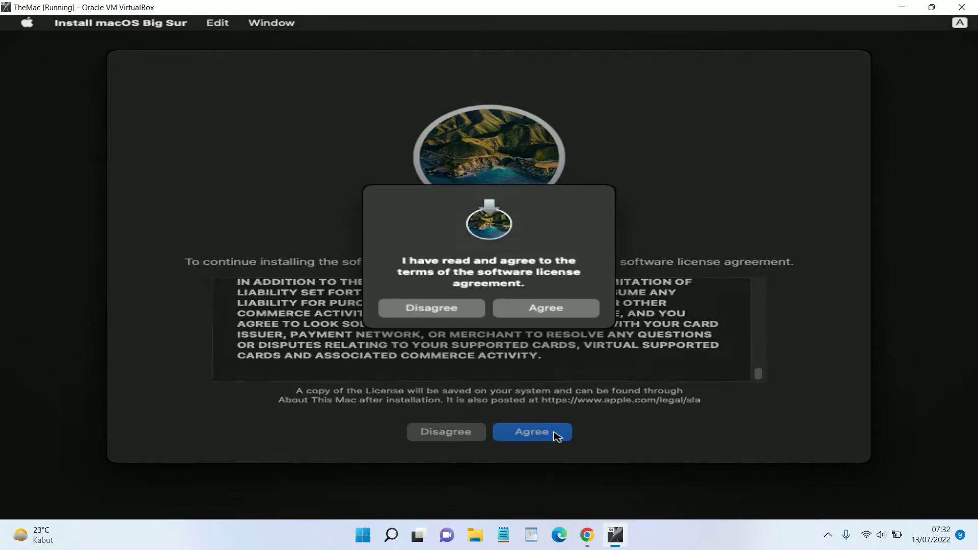
click(541, 307)
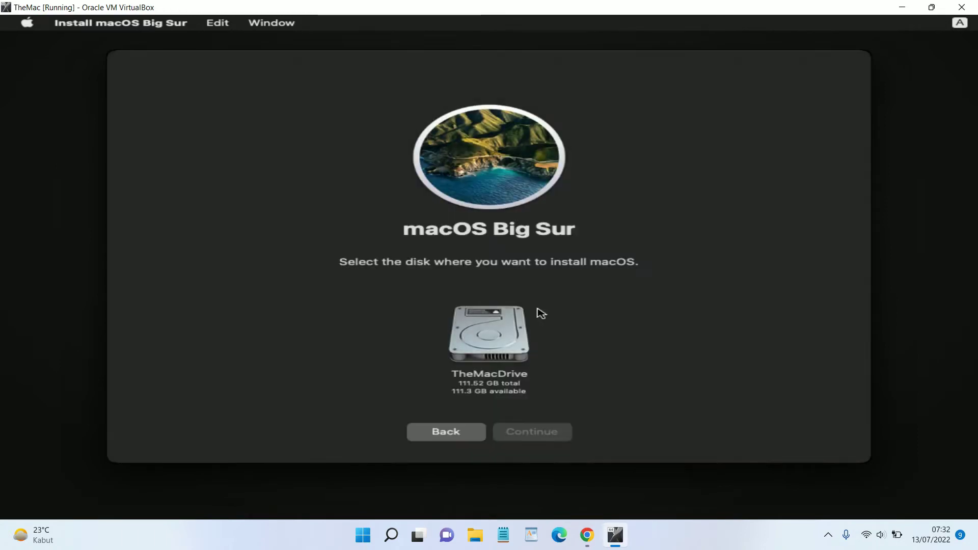
click(502, 341)
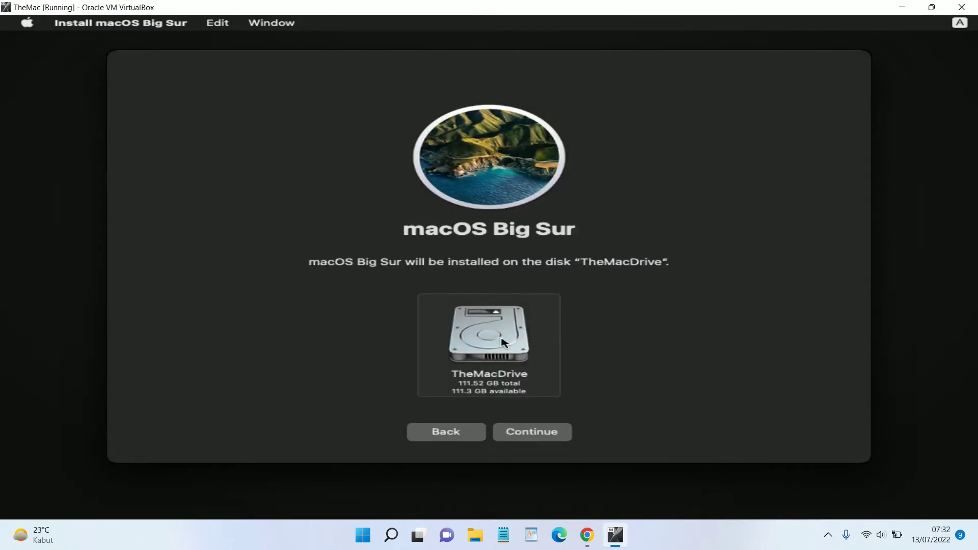
click(552, 432)
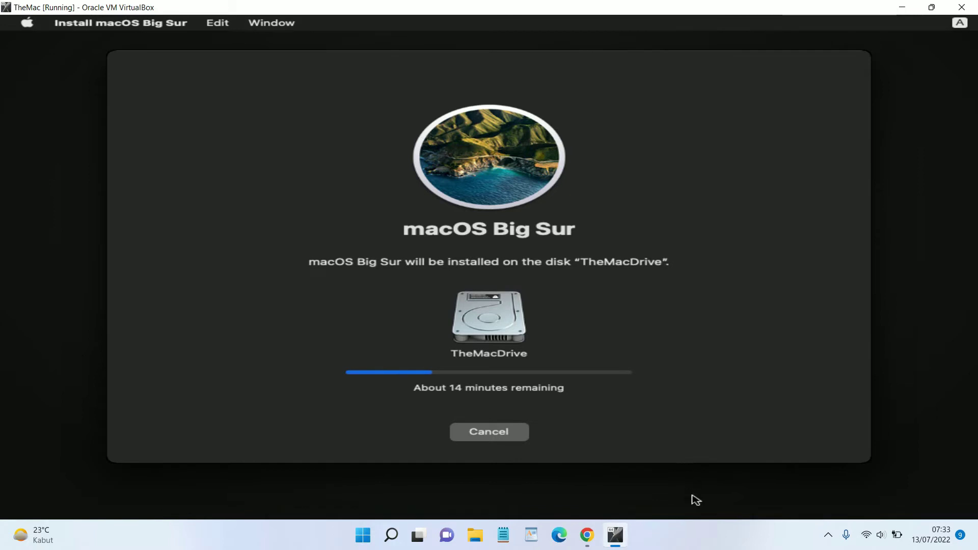
Release the VM and let Big Sur finish installing on TheMacDrive until the country screen appears
click(708, 530)
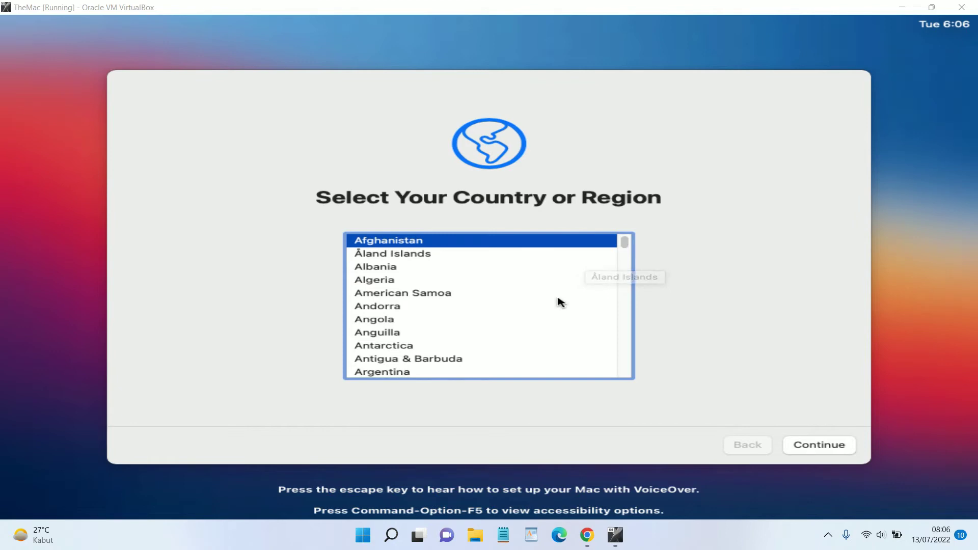
Choose U.S. Virgin Islands as the Mac's country or region
click(405, 305)
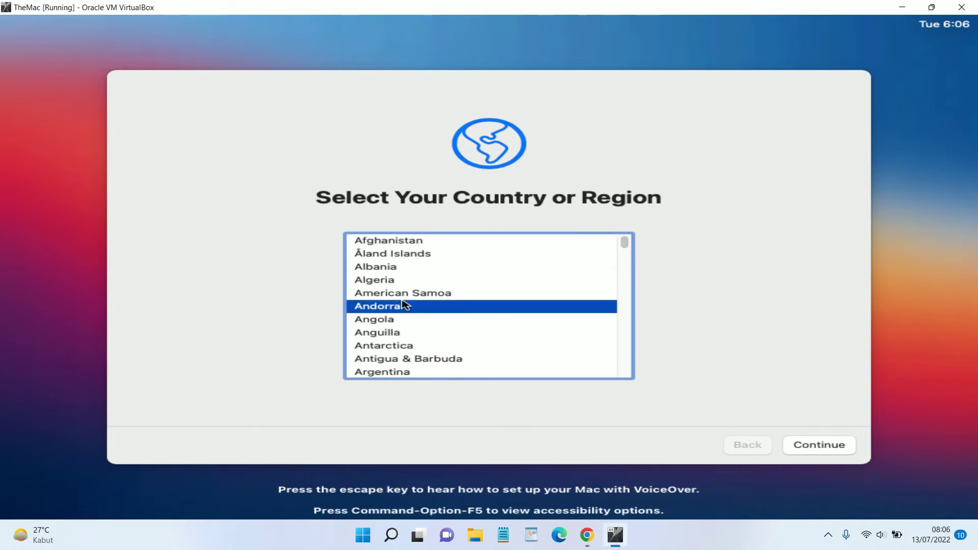
key(u)
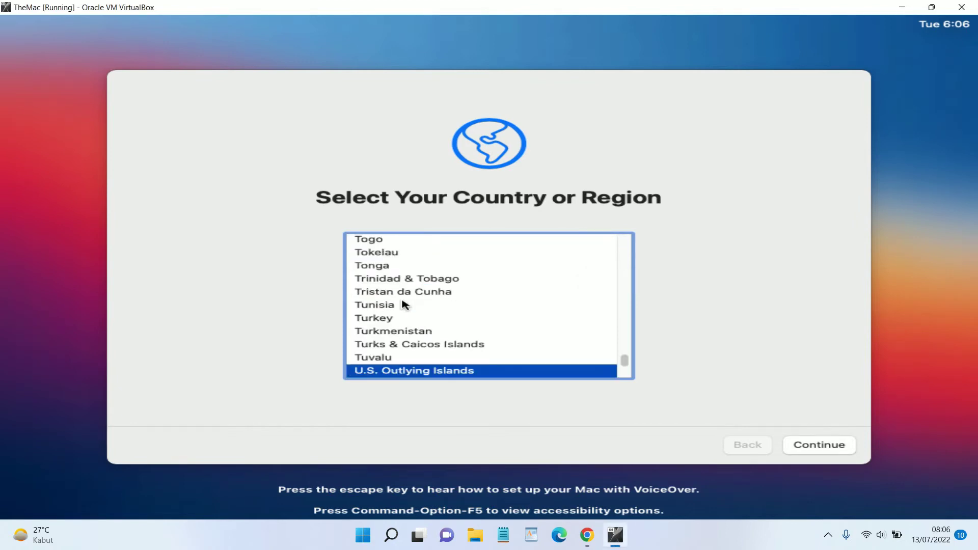
key(Down)
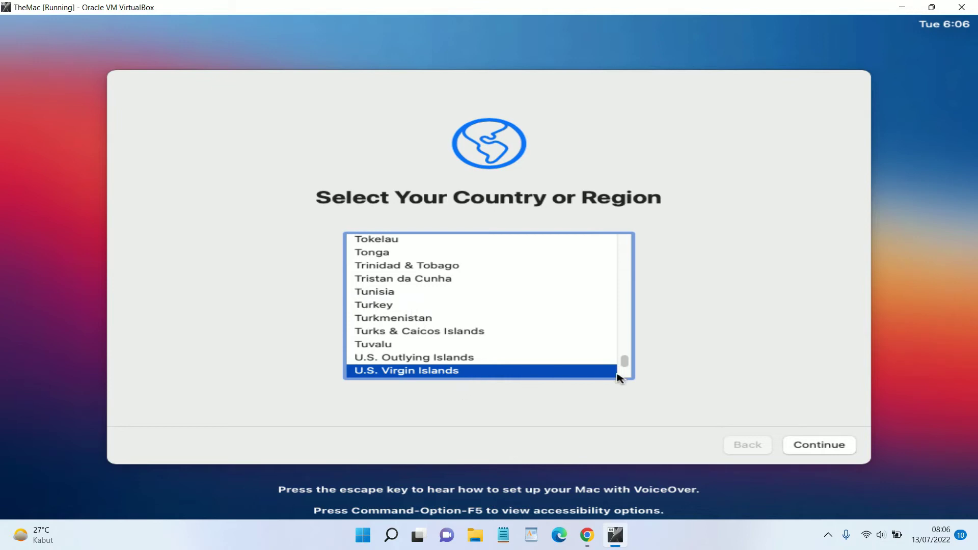
click(826, 445)
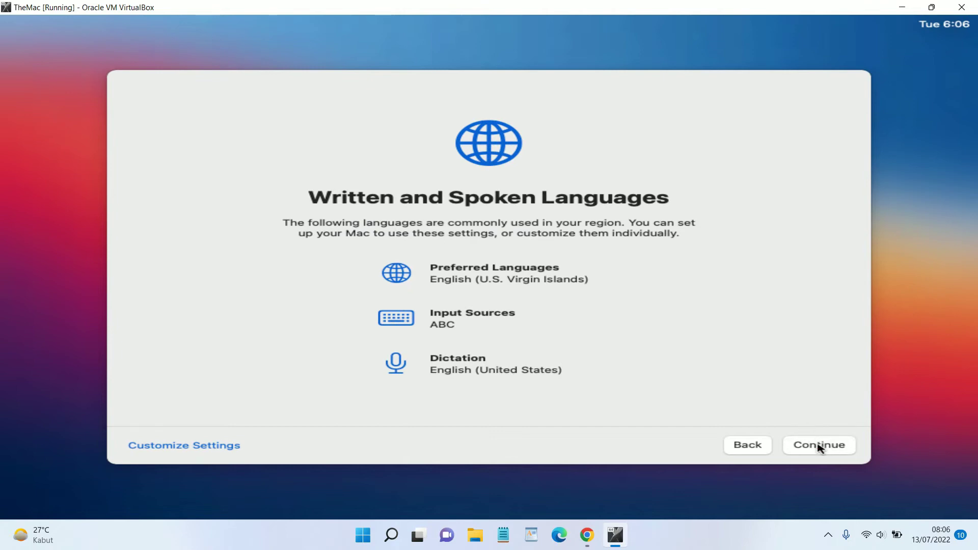
Accept the suggested languages, skip Accessibility, pass Data & Privacy and skip Migration Assistant
click(818, 446)
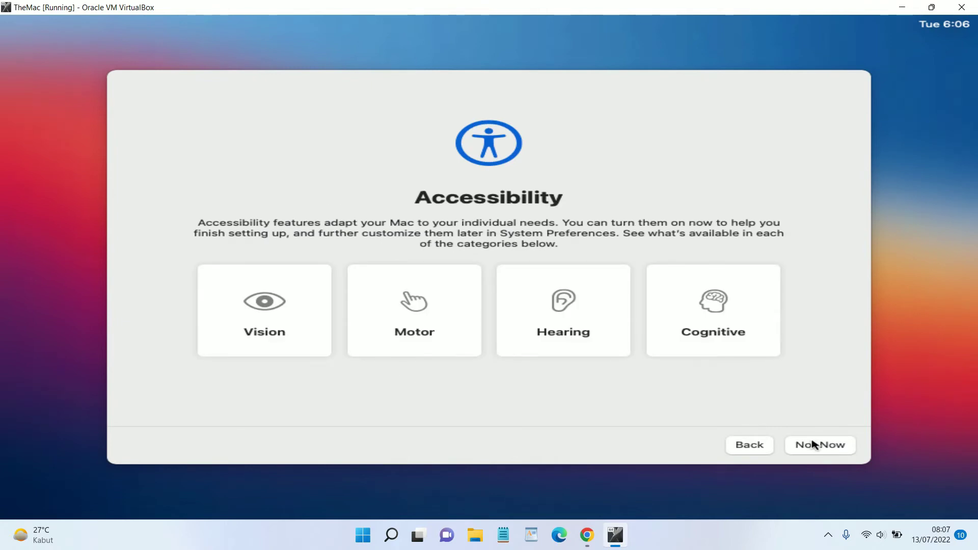
click(812, 444)
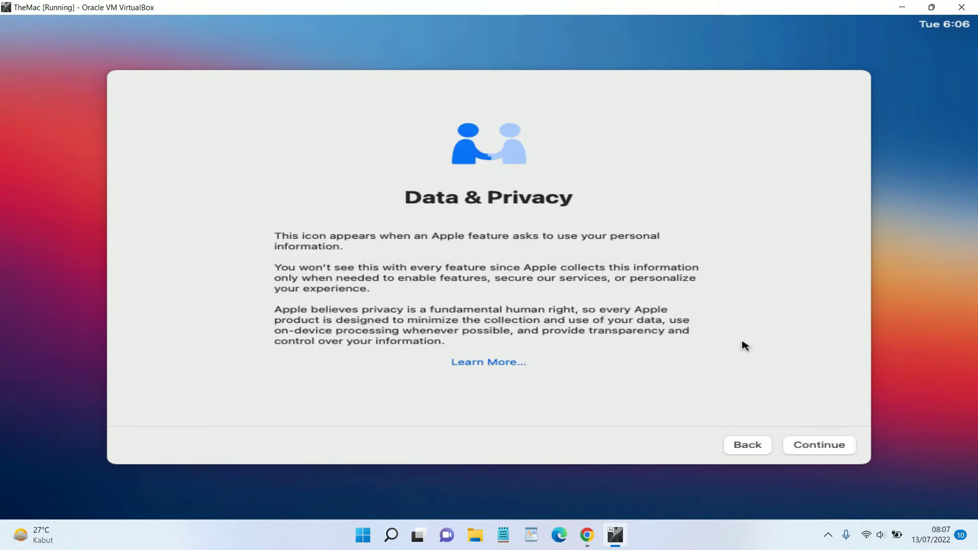
click(822, 446)
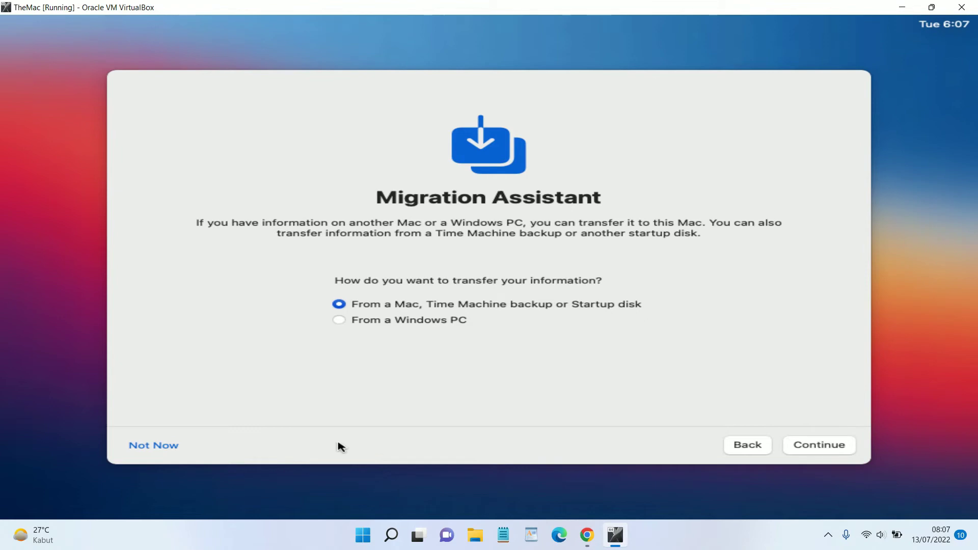
click(165, 450)
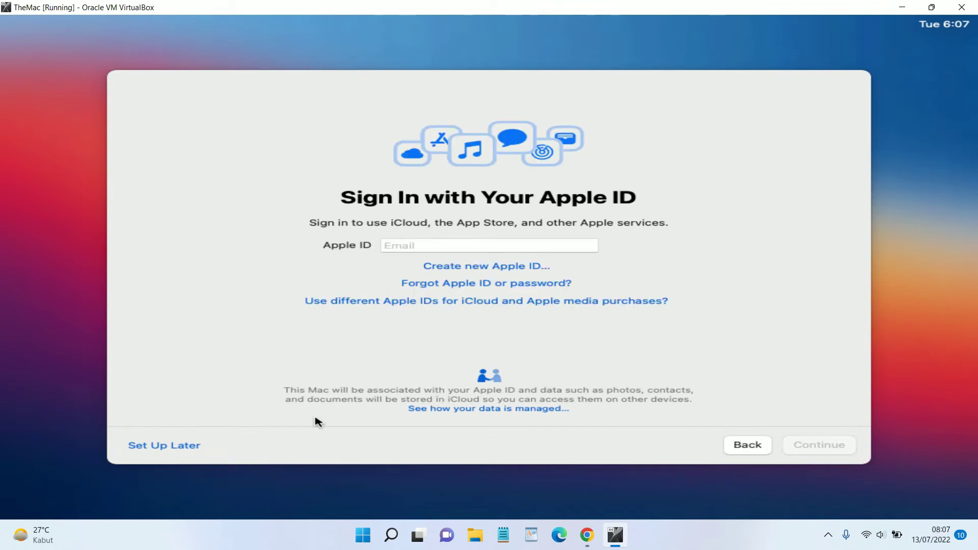
Skip Apple ID sign-in and agree to the macOS terms and software license
click(187, 447)
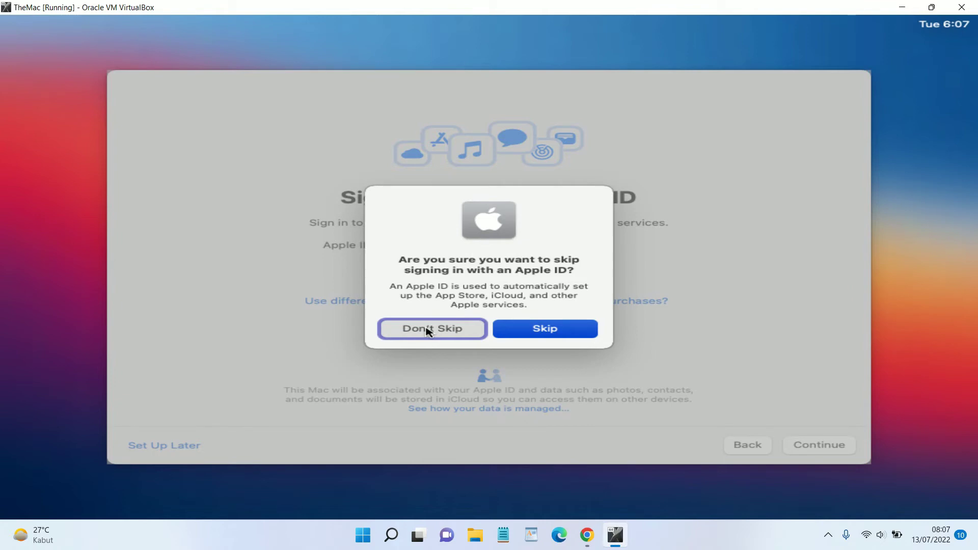
click(527, 330)
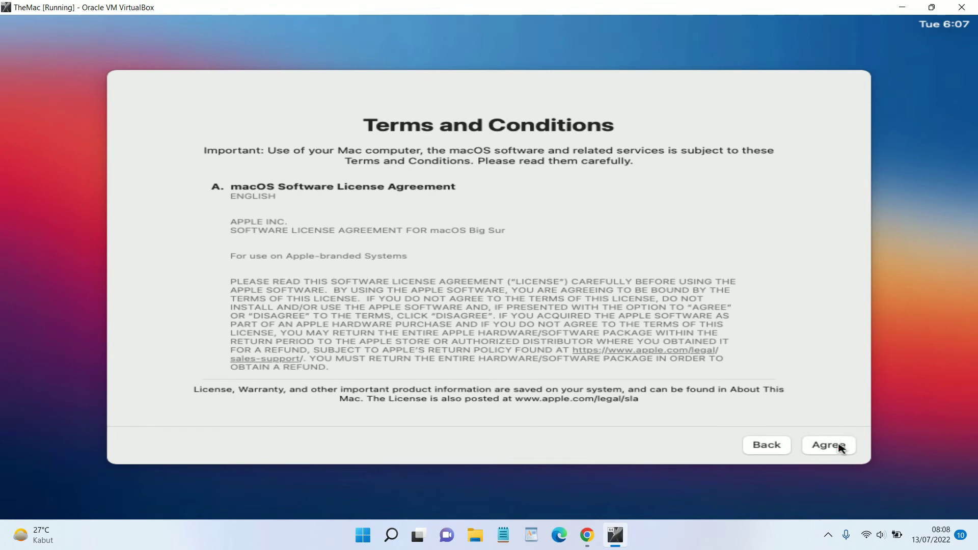
click(838, 446)
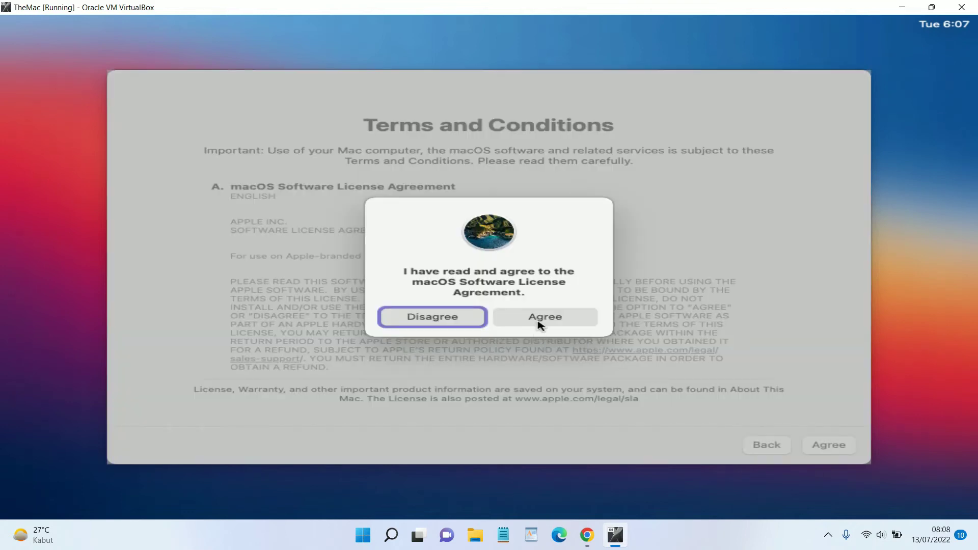
click(539, 324)
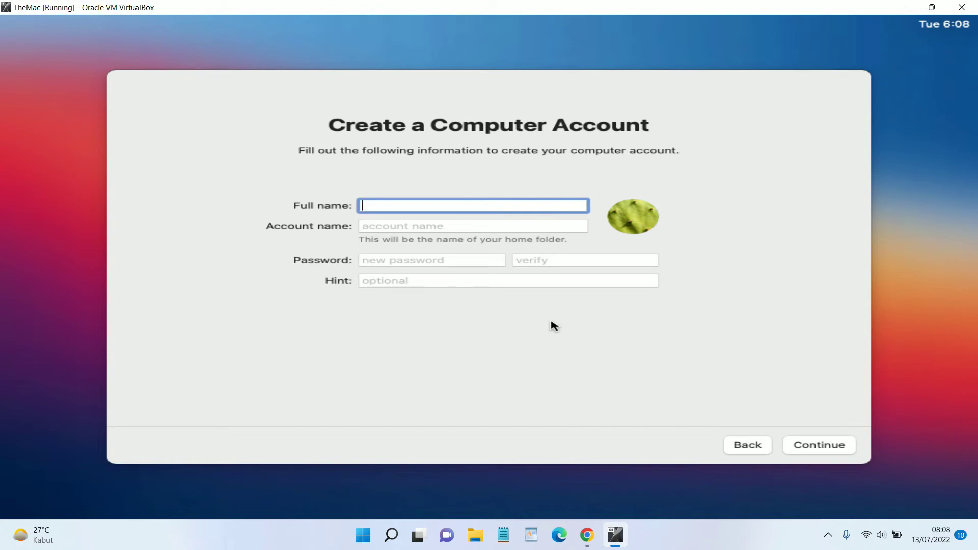
Create the computer account with the user's full name and a matching password, leaving the hint empty
text(Jack)
click(388, 259)
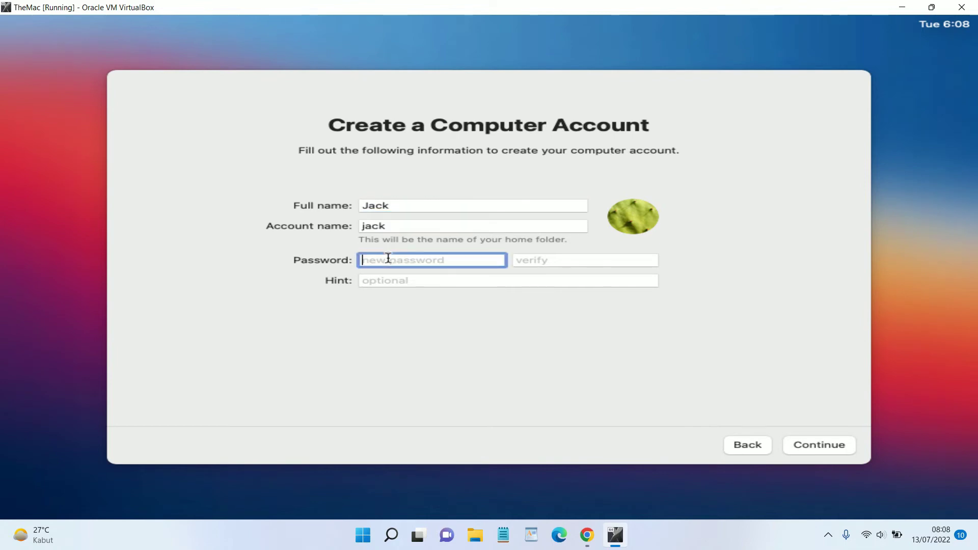
text(12345)
click(573, 257)
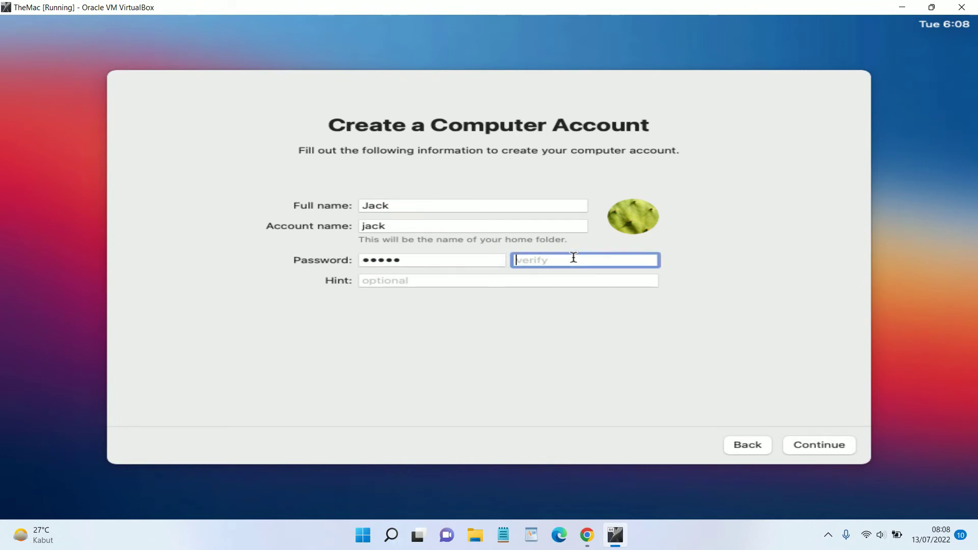
text(12345)
key(Tab)
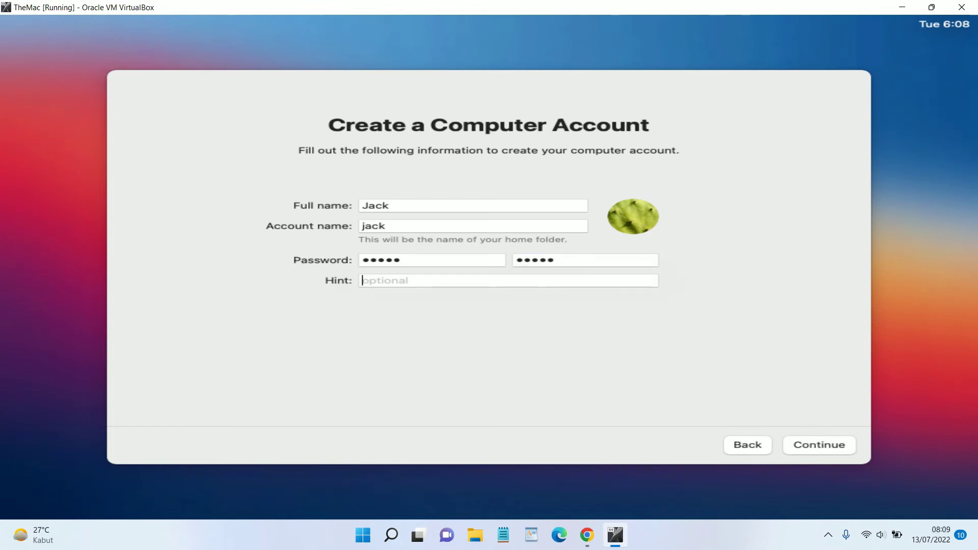
key(Tab)
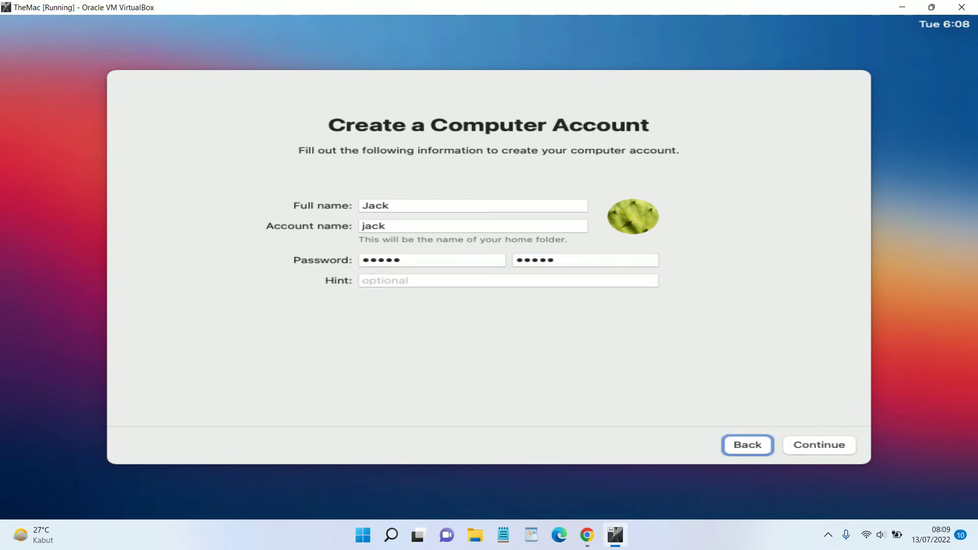
key(Tab)
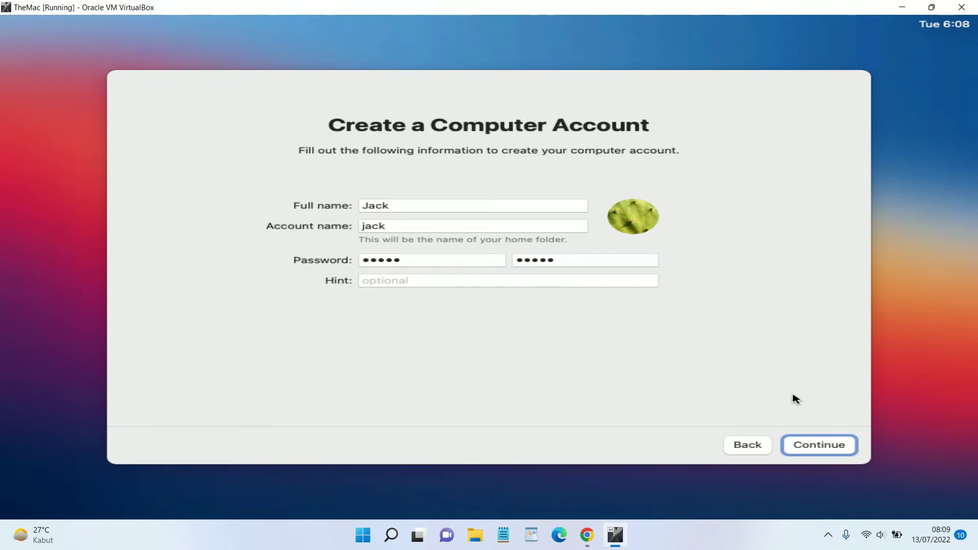
click(816, 440)
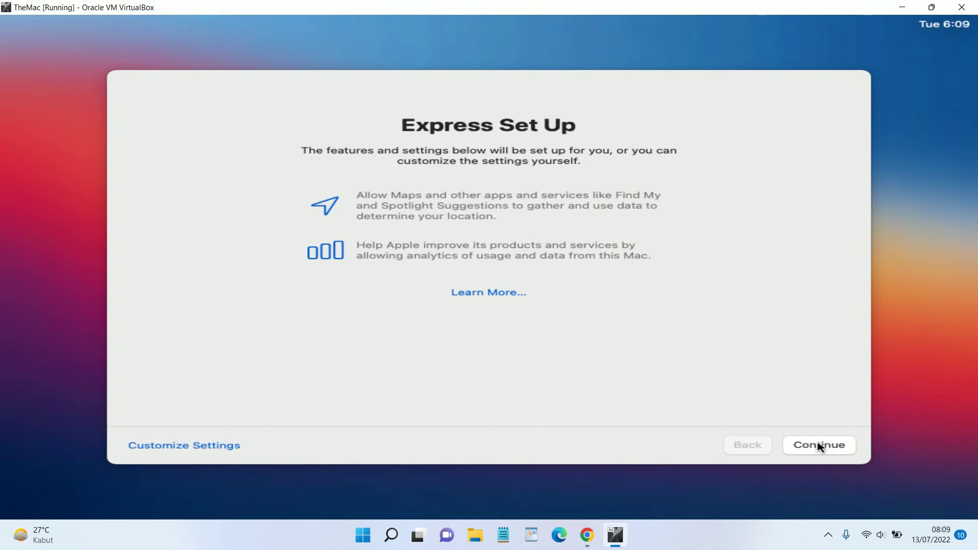
Accept the Express Set Up defaults and continue past Analytics without sharing data
click(818, 445)
click(819, 445)
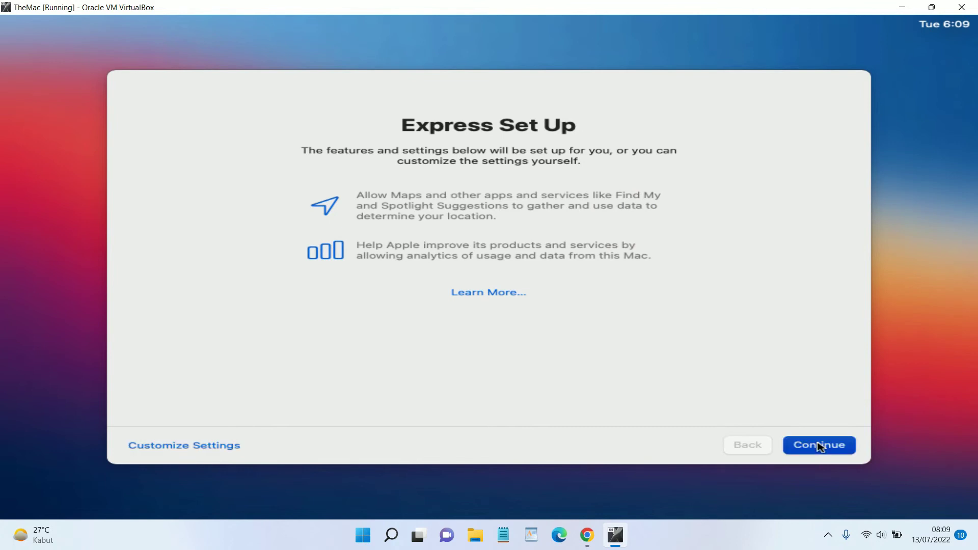
click(821, 448)
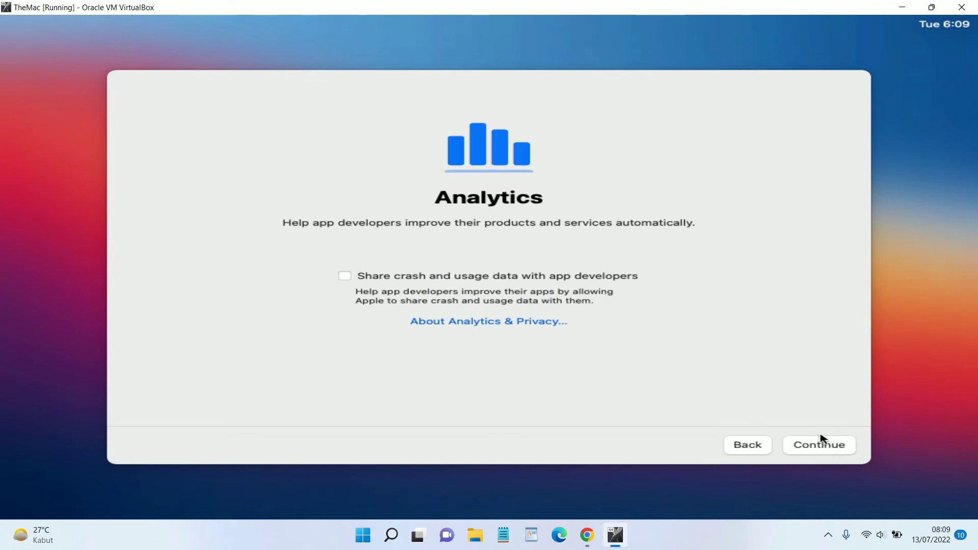
click(821, 439)
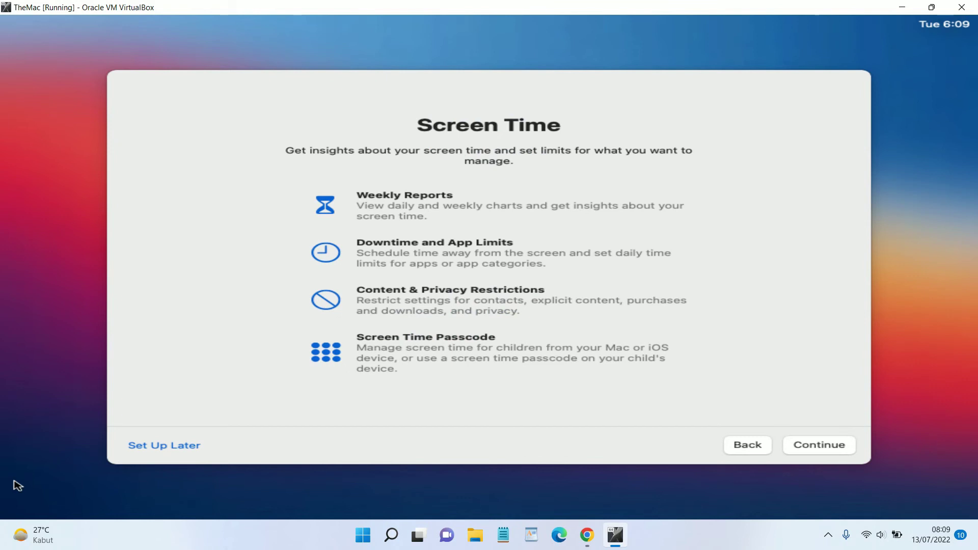
key(Tab)
key(Tab)
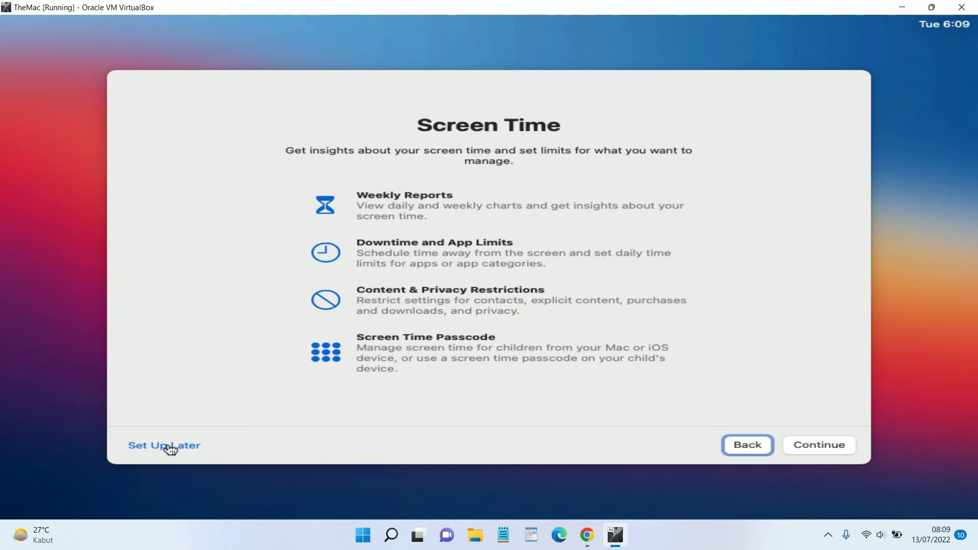
Postpone Screen Time, disable Ask Siri, and keep the Light appearance
click(169, 449)
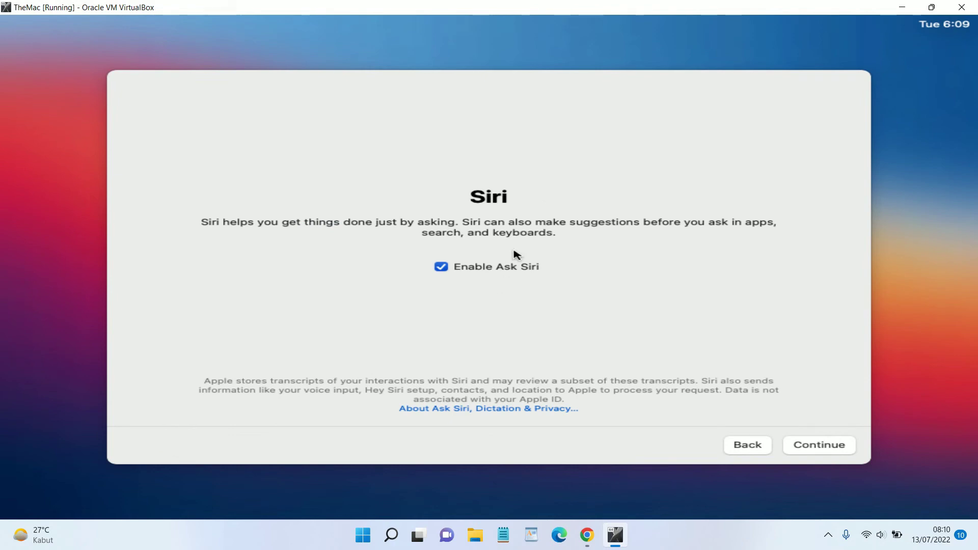
click(440, 268)
click(838, 447)
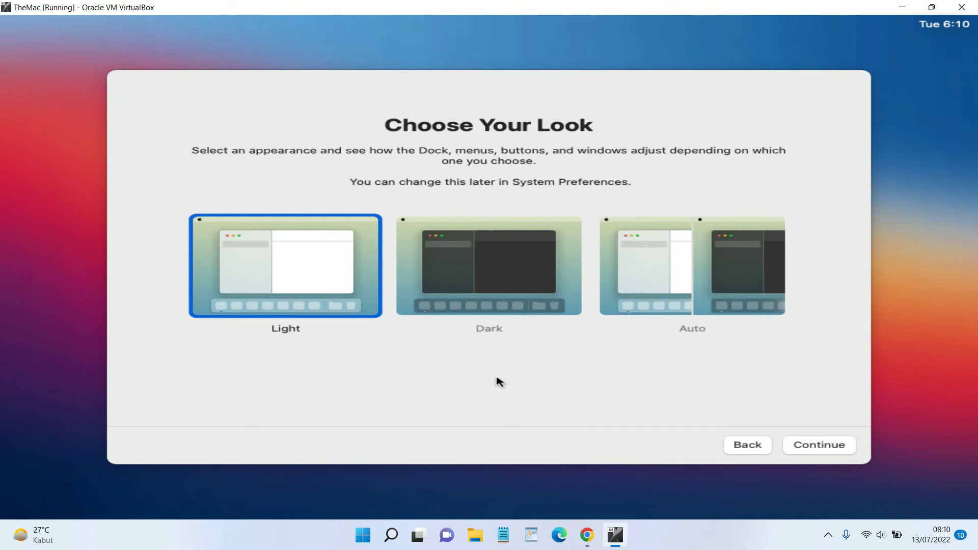
click(815, 447)
click(817, 446)
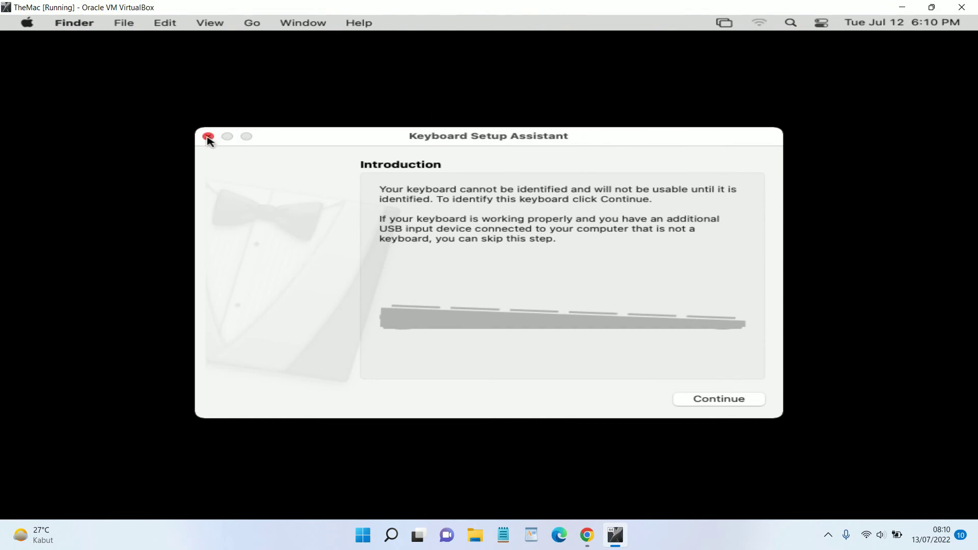
Close the Keyboard Setup Assistant window on the Finder desktop
click(207, 137)
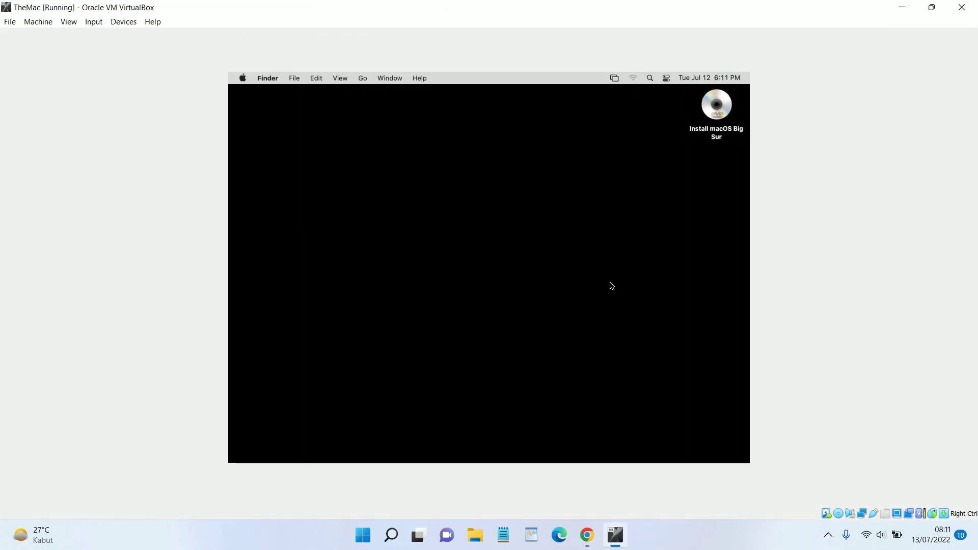
Force-remove the Big Sur installer disc from the VM's virtual optical drive
click(124, 22)
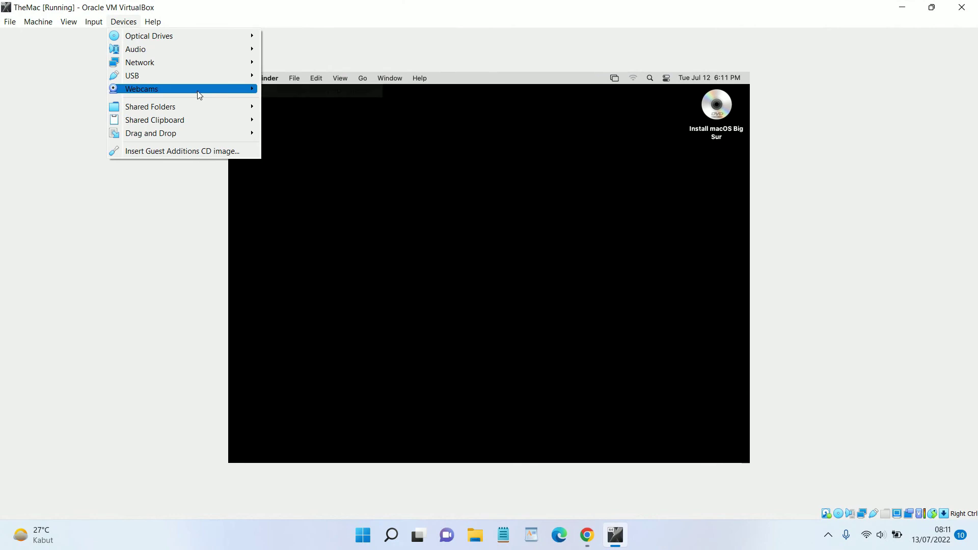
mouse_move(221, 40)
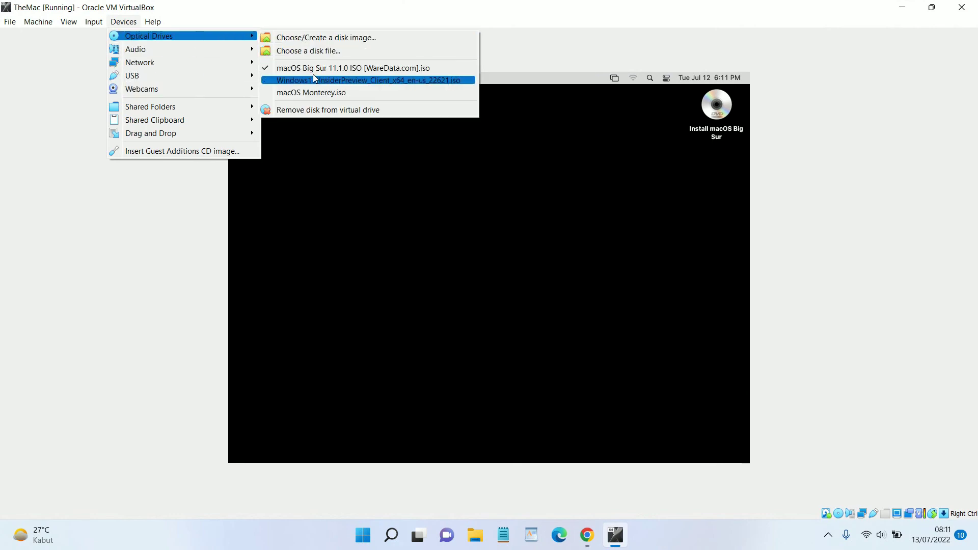
click(328, 110)
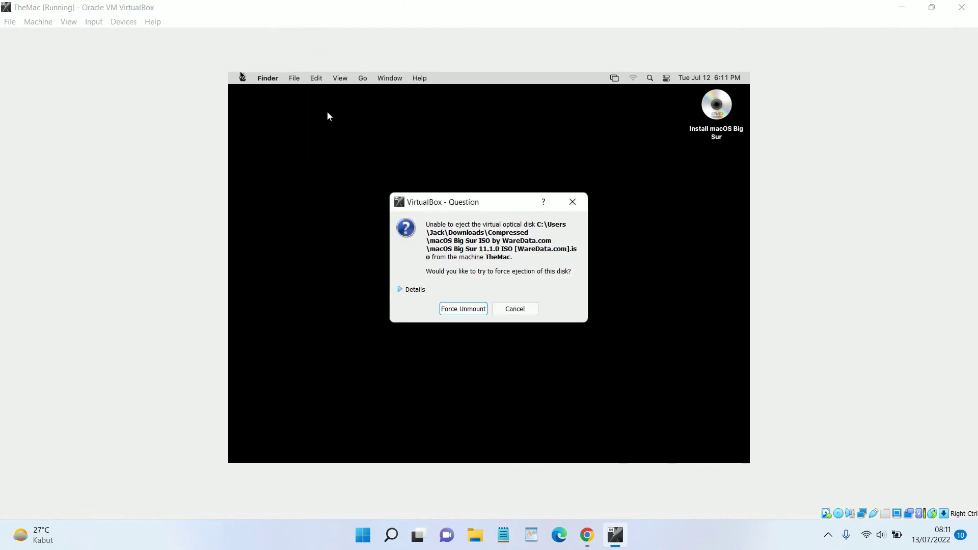
click(449, 307)
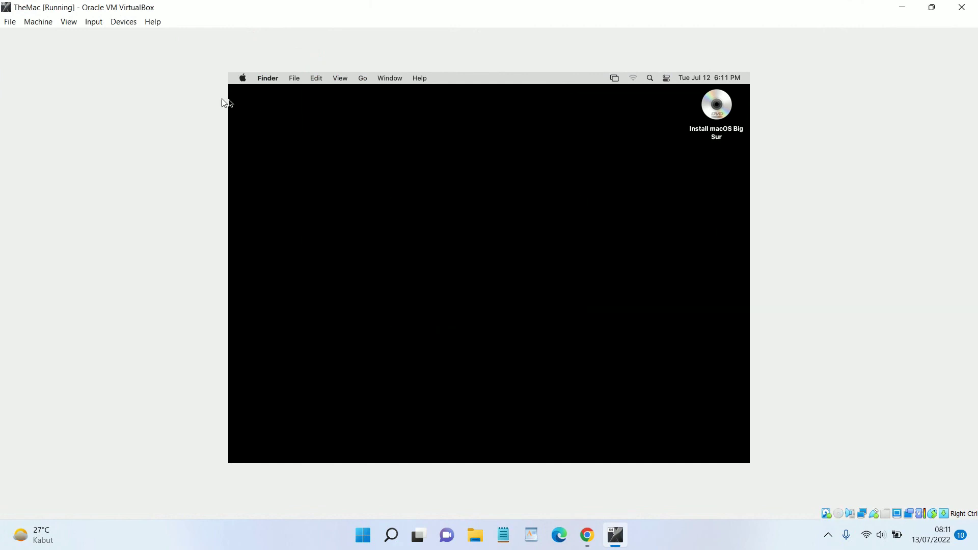
Restart the Mac from the Apple menu
click(244, 79)
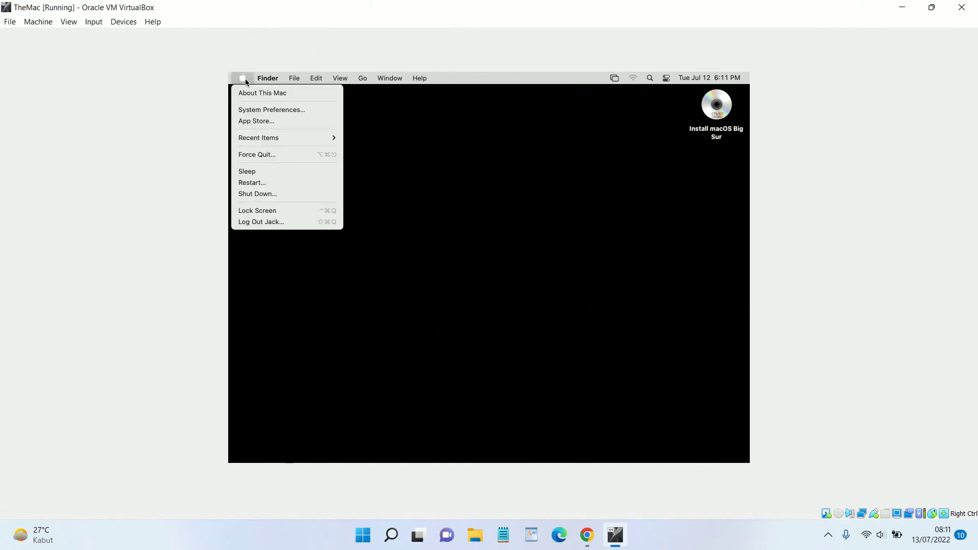
click(280, 183)
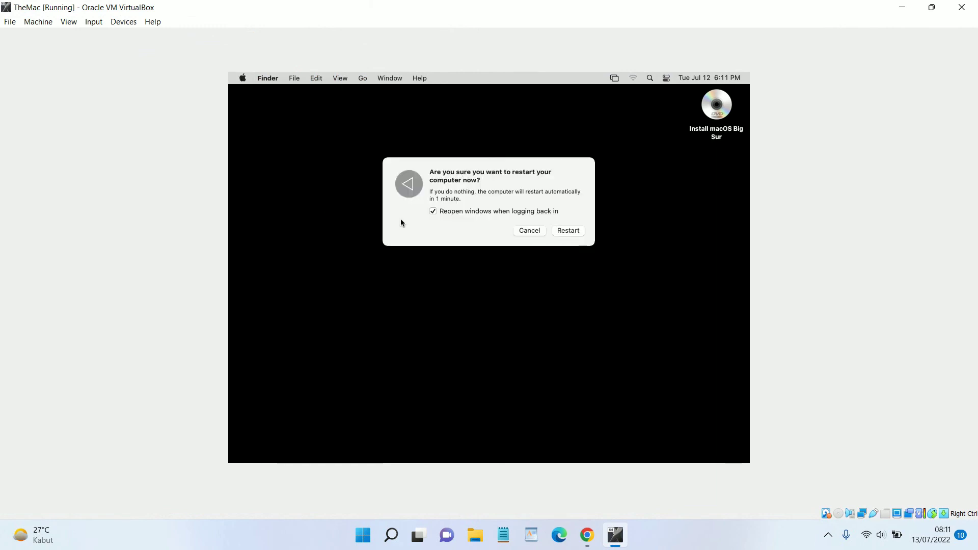
click(568, 231)
Confirm the restart and switch the VM window to Scaled Mode while it reboots
click(568, 232)
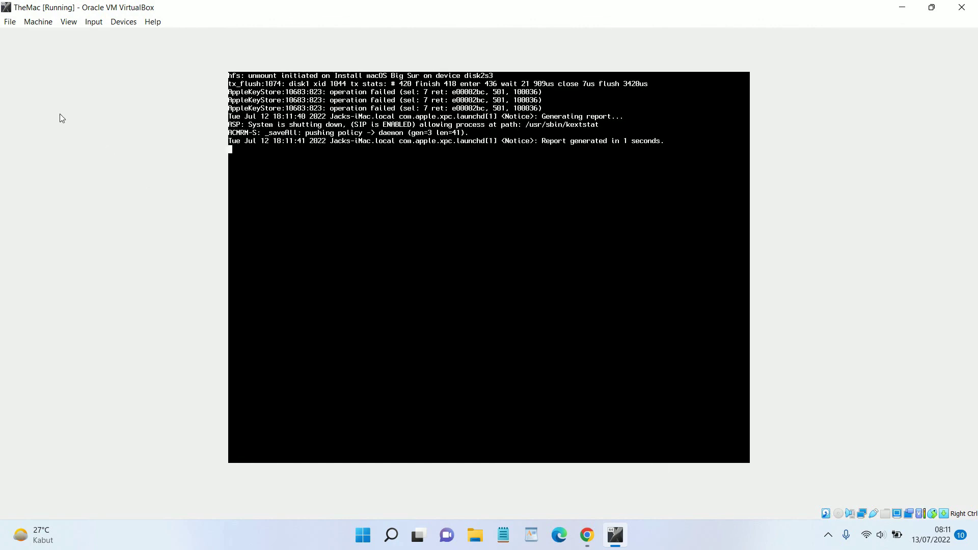
click(69, 22)
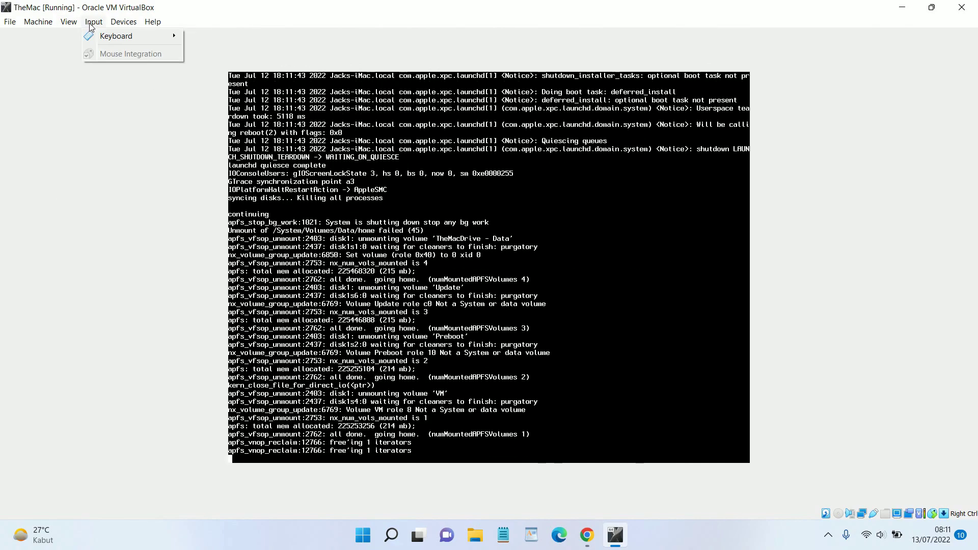
click(97, 62)
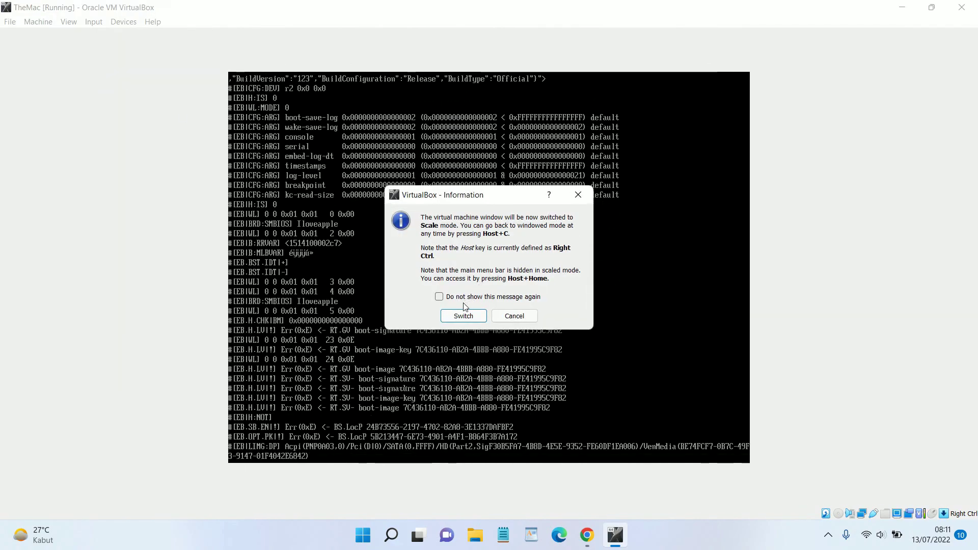
click(463, 316)
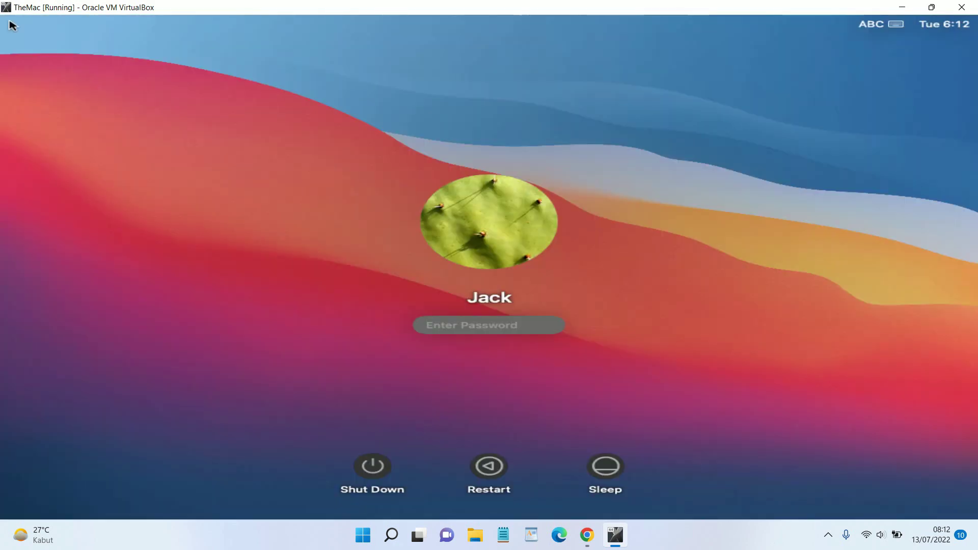
Enter the account password on the Big Sur login screen and log in
text(••)
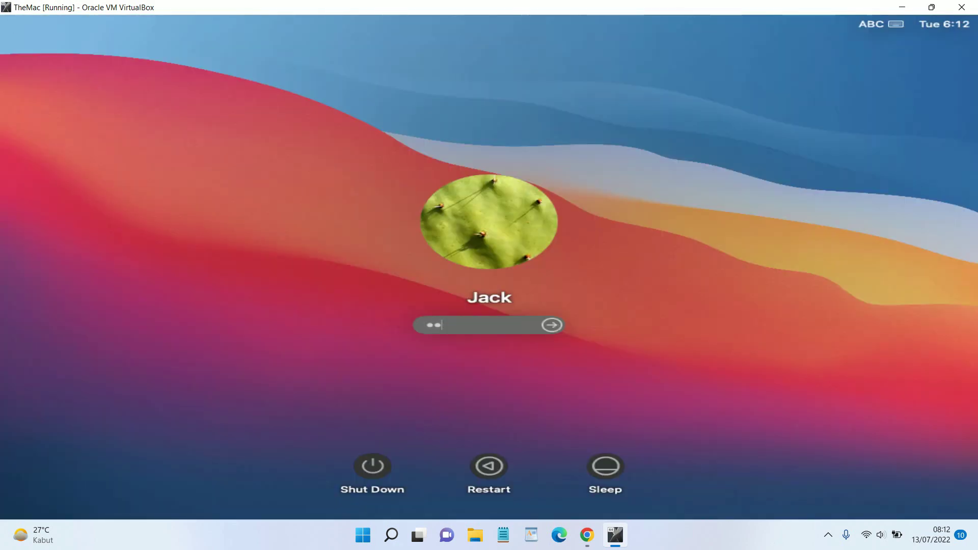
text(•••)
click(551, 324)
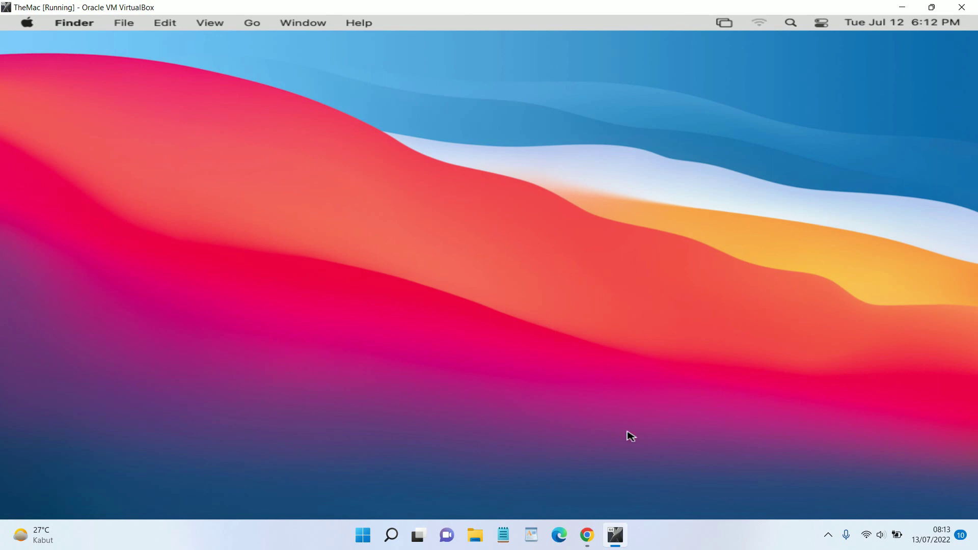
Let the login finish at the Finder desktop and release focus from the VM
click(683, 536)
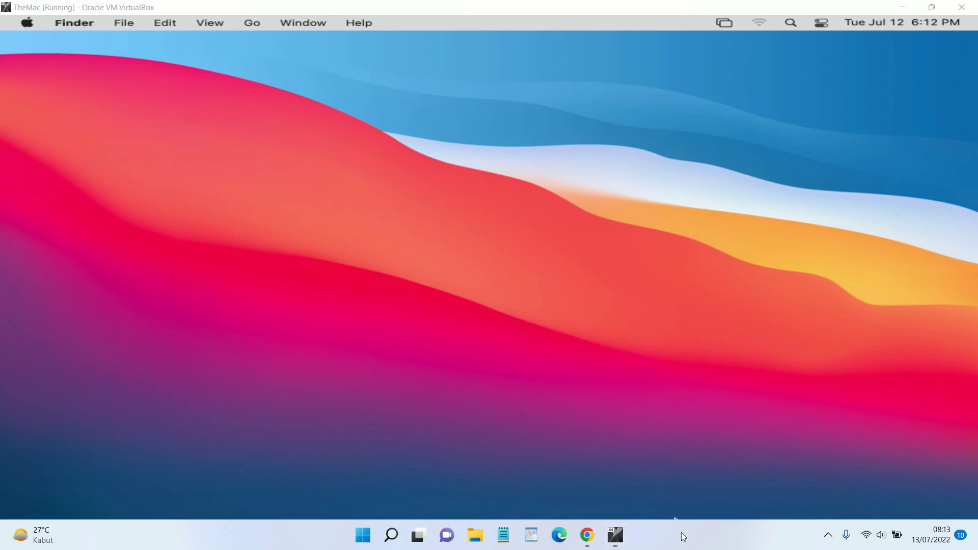